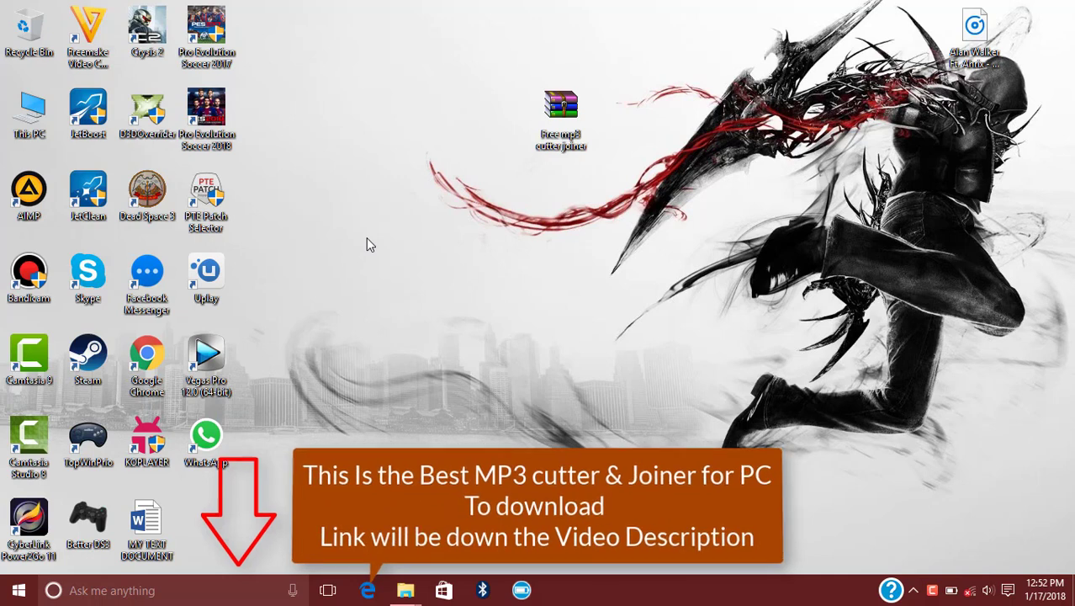
- Extract the Free mp3 cutter joiner archive using its password, and move the new folder near the desktop's top centre
left_click(568, 111)
right_click(567, 127)
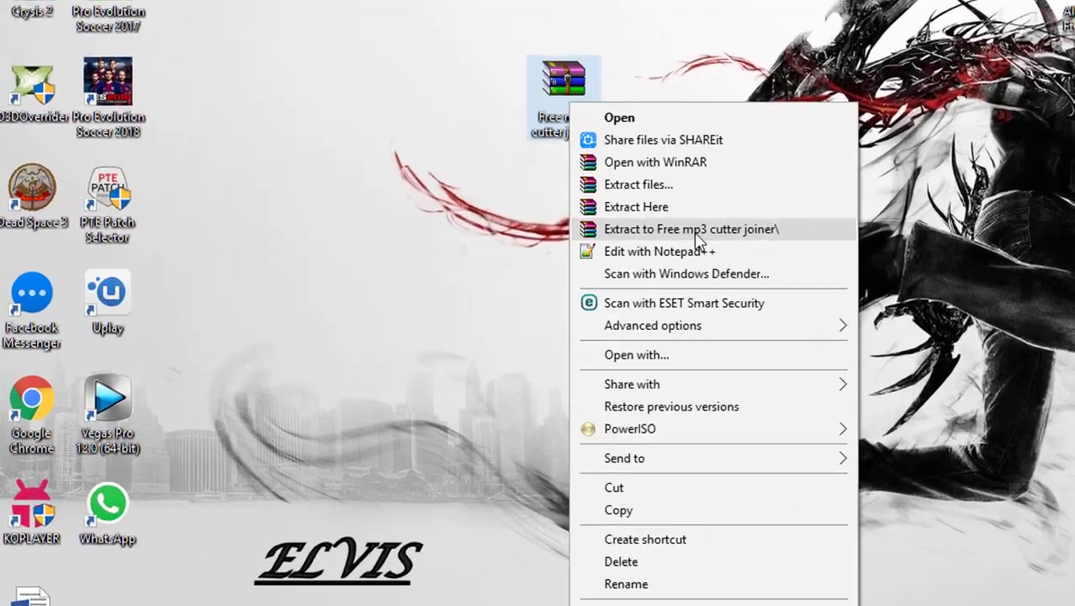
left_click(660, 222)
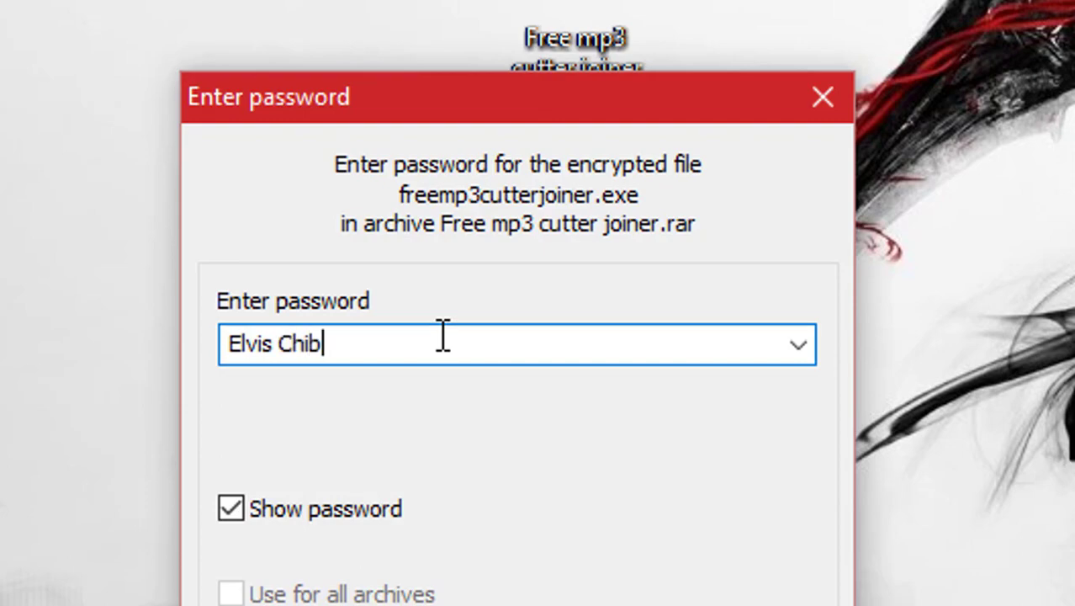
type("du")
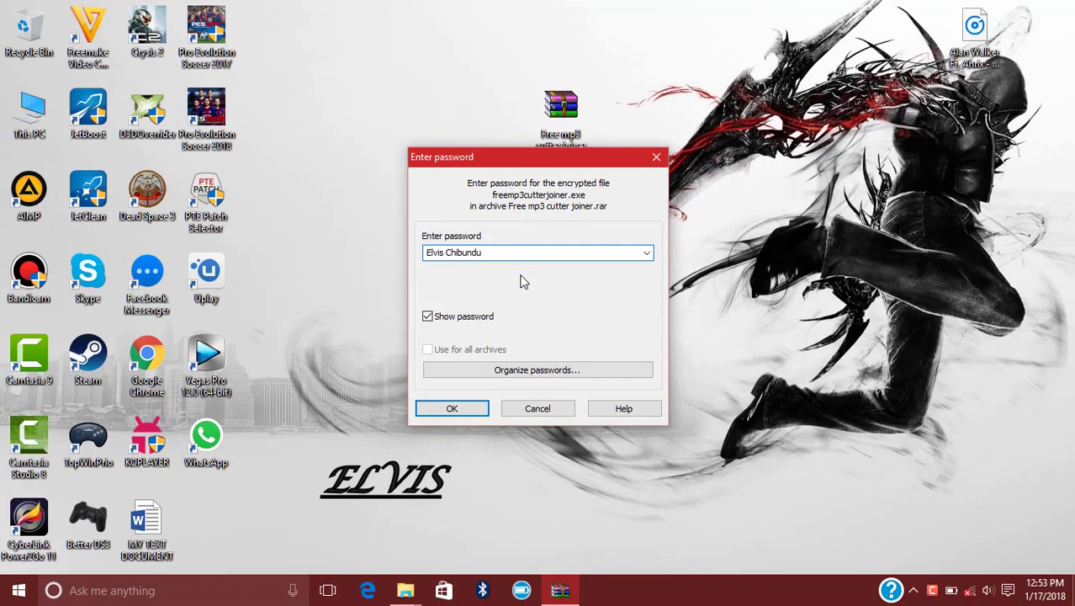
left_click(450, 409)
left_click_drag(561, 114, 27, 34)
left_click_drag(214, 522, 527, 121)
- Run the freemp3cutterjoiner installer from the extracted folder in English and get past the Welcome page
double_click(517, 115)
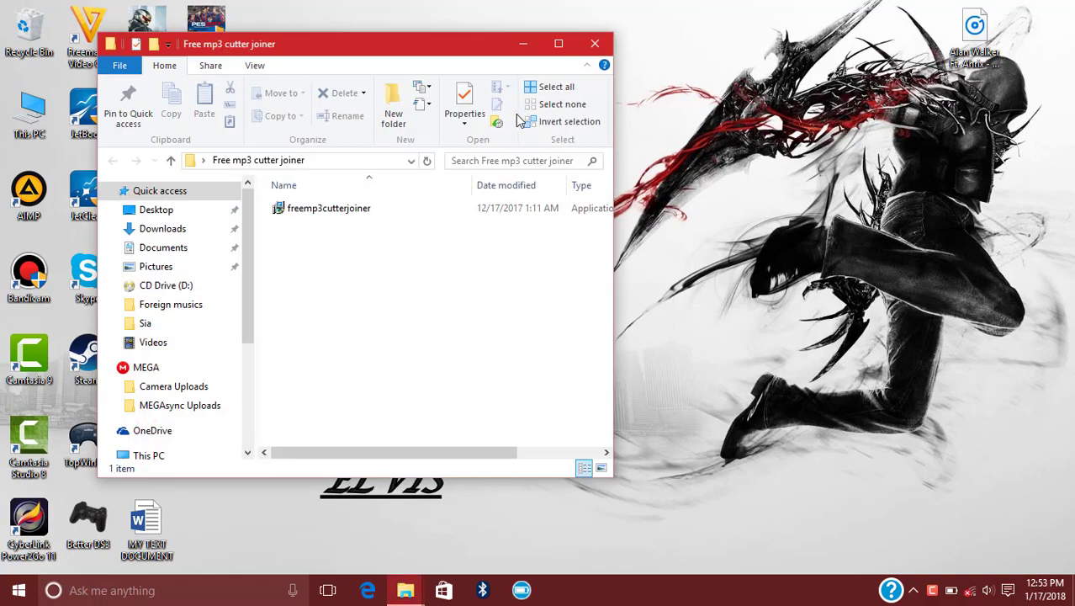
double_click(400, 208)
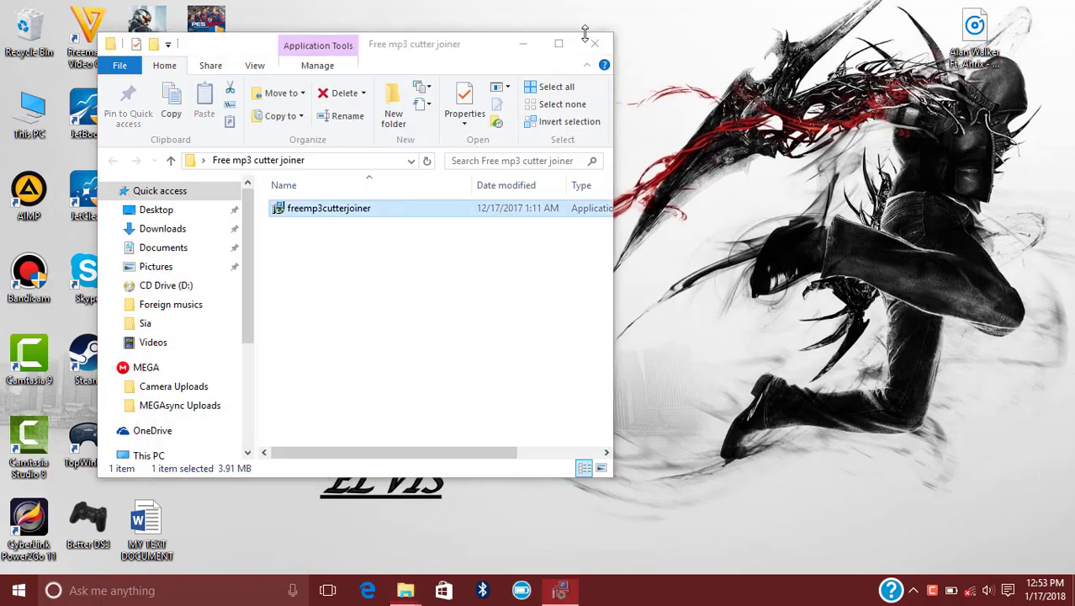
left_click(588, 216)
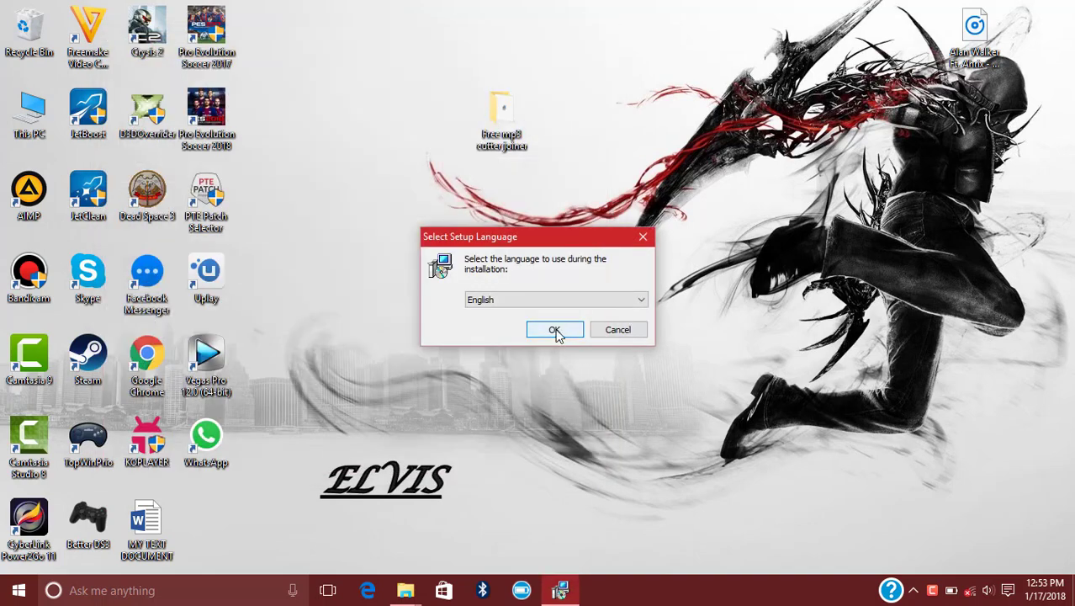
left_click(559, 331)
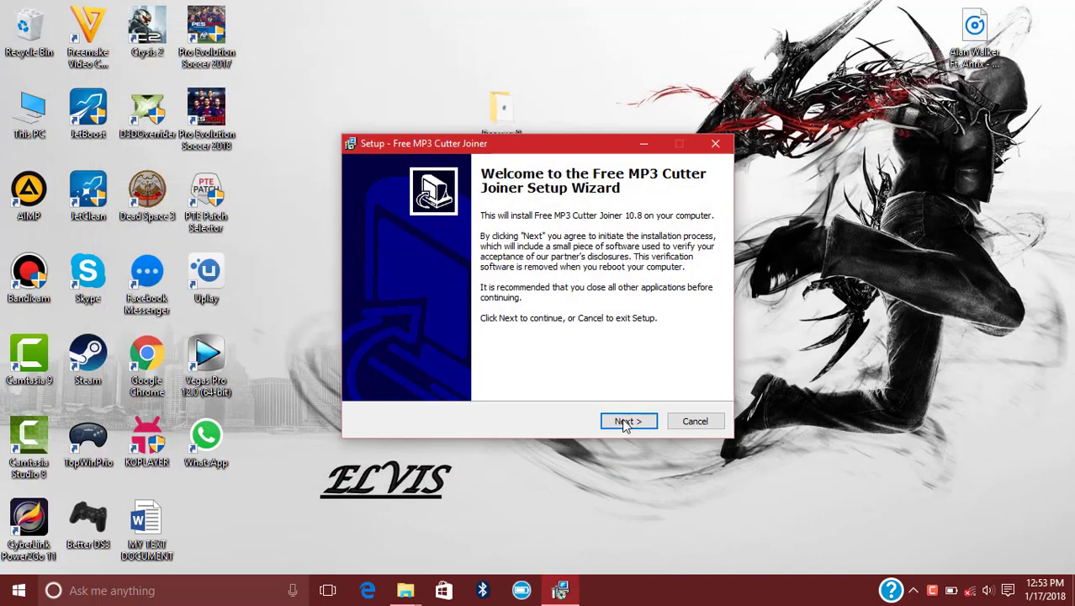
left_click(624, 422)
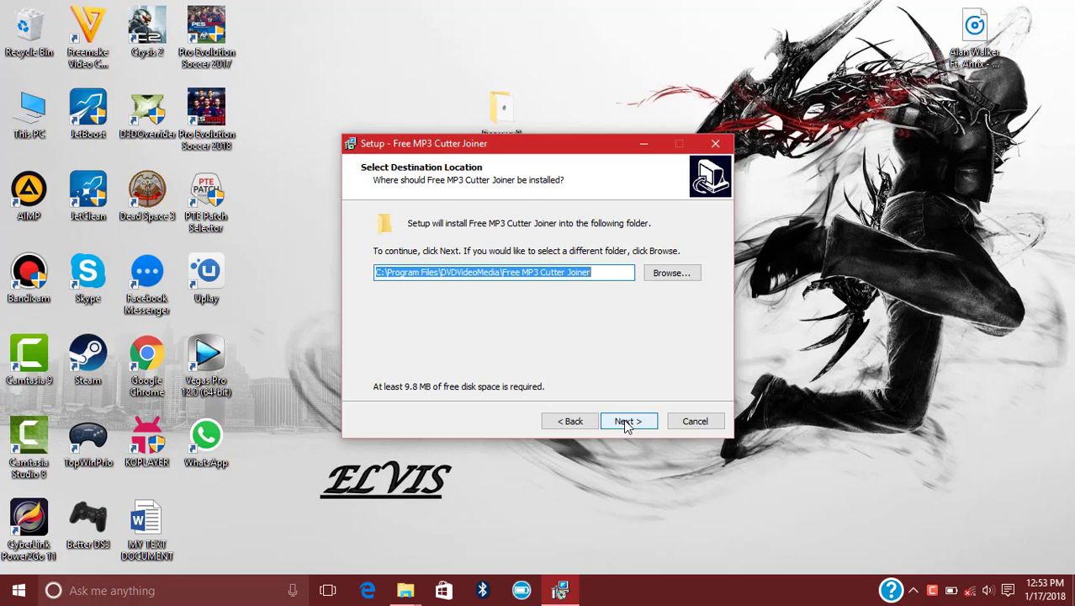
- Remove DVDVideoMedia\ from the install path, leaving C:\Program Files\Free MP3 Cutter Joiner
left_click(443, 273)
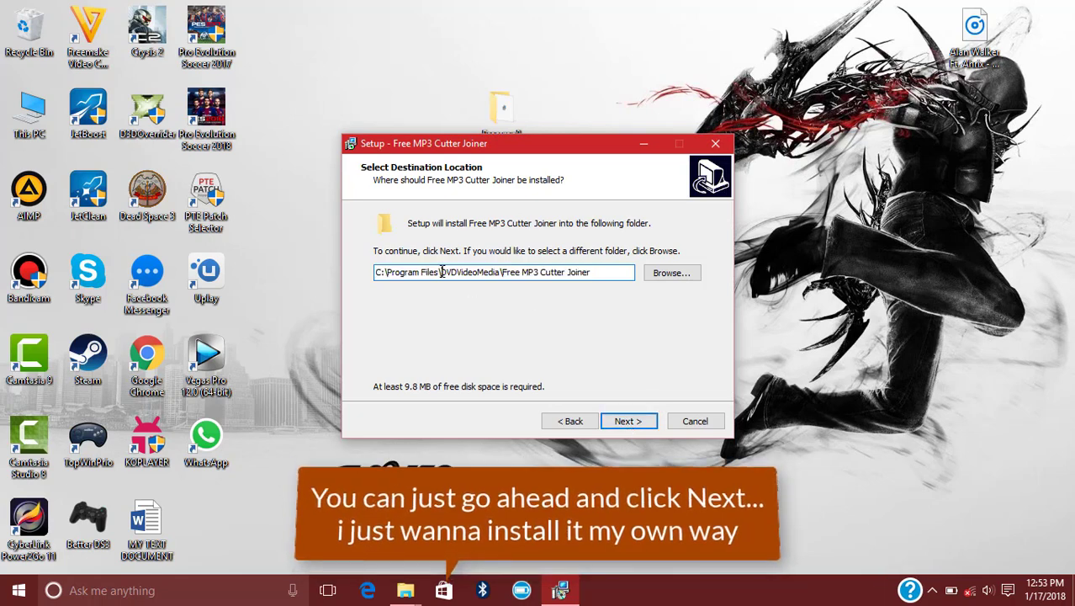
left_click_drag(442, 272, 502, 272)
key("BackSpace")
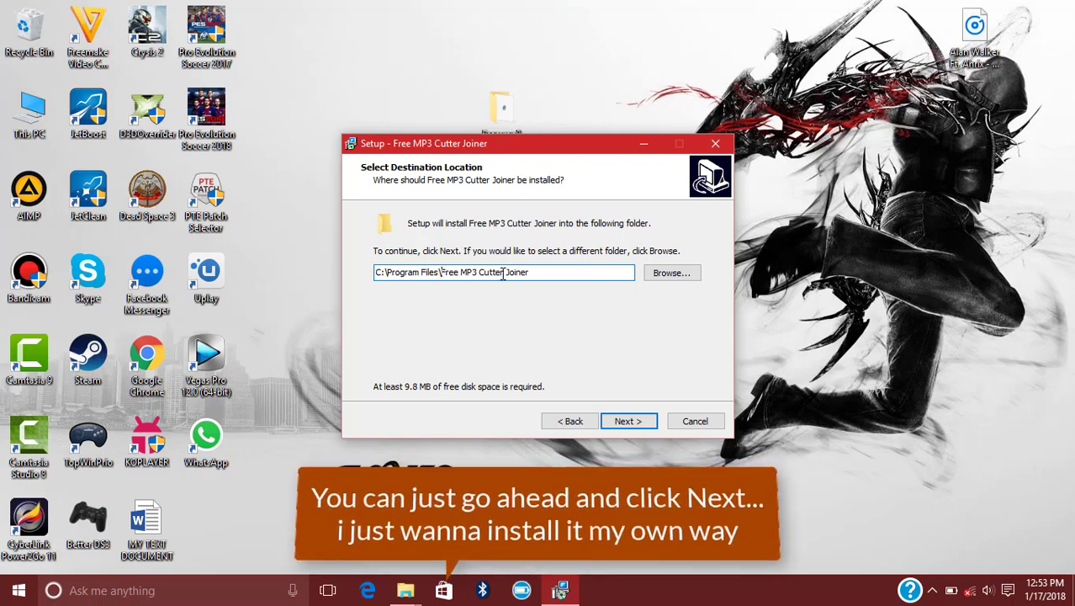
left_click(622, 421)
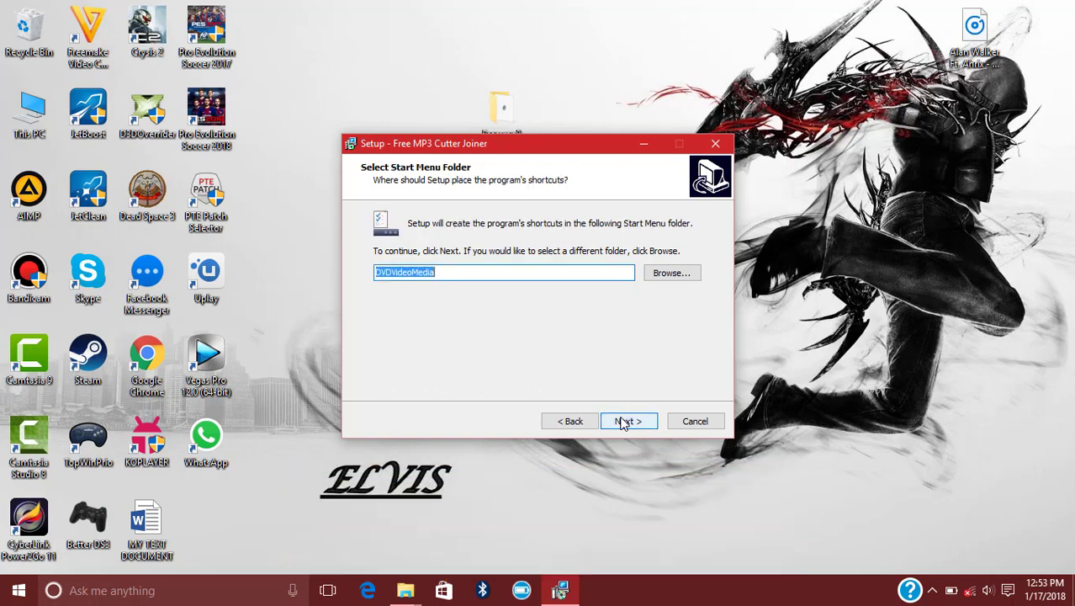
left_click(589, 421)
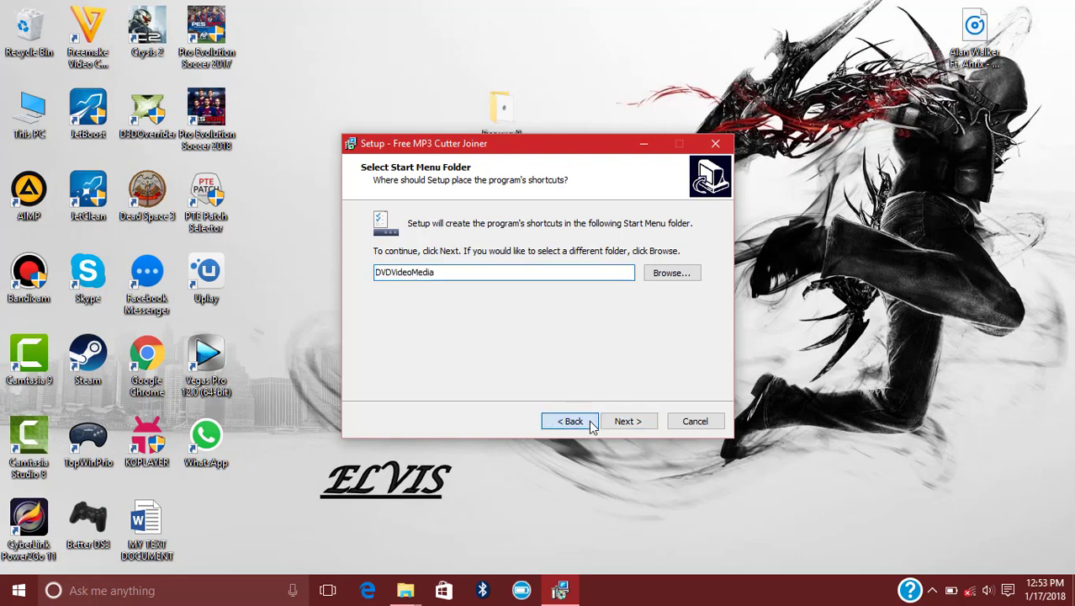
- Copy the folder name 'Free MP3 Cutter Joiner' from the install path
left_click(441, 271)
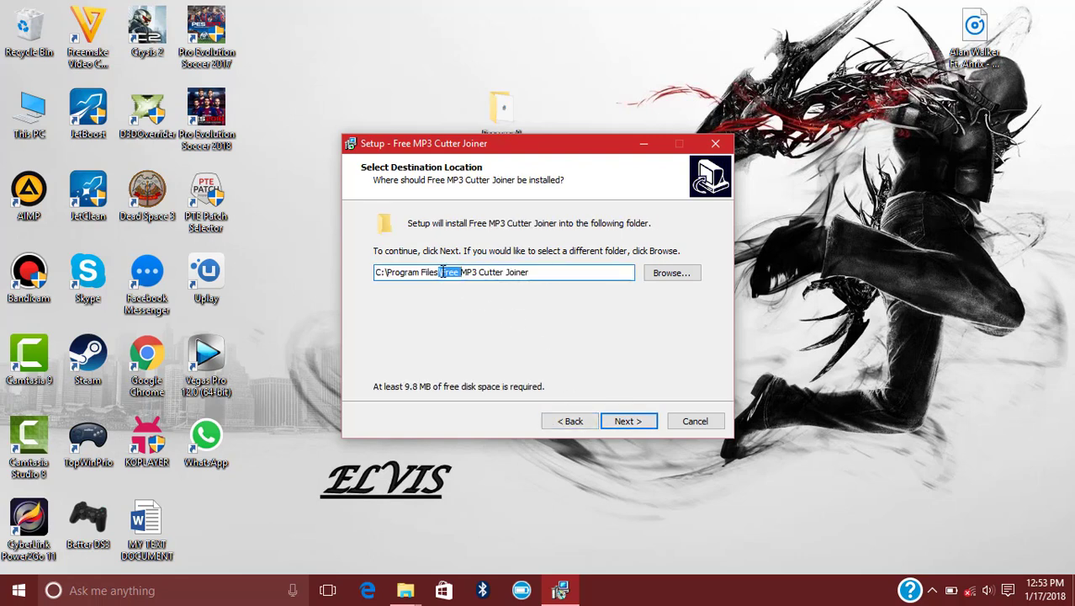
mouse_move(442, 271)
left_mouse_down()
mouse_move(533, 273)
mouse_move(441, 272)
left_mouse_up()
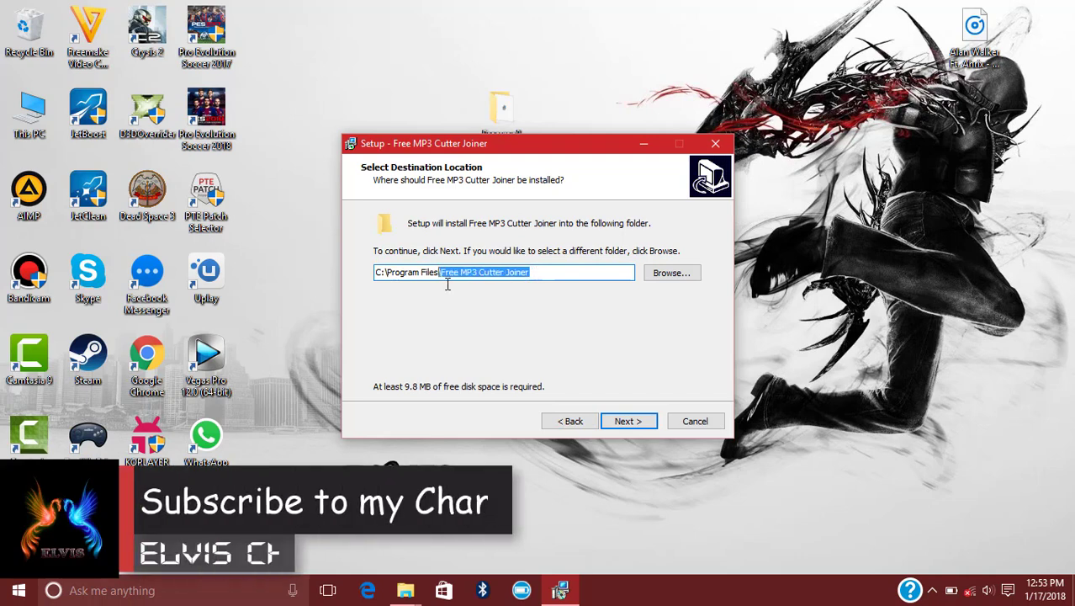
left_click(450, 271)
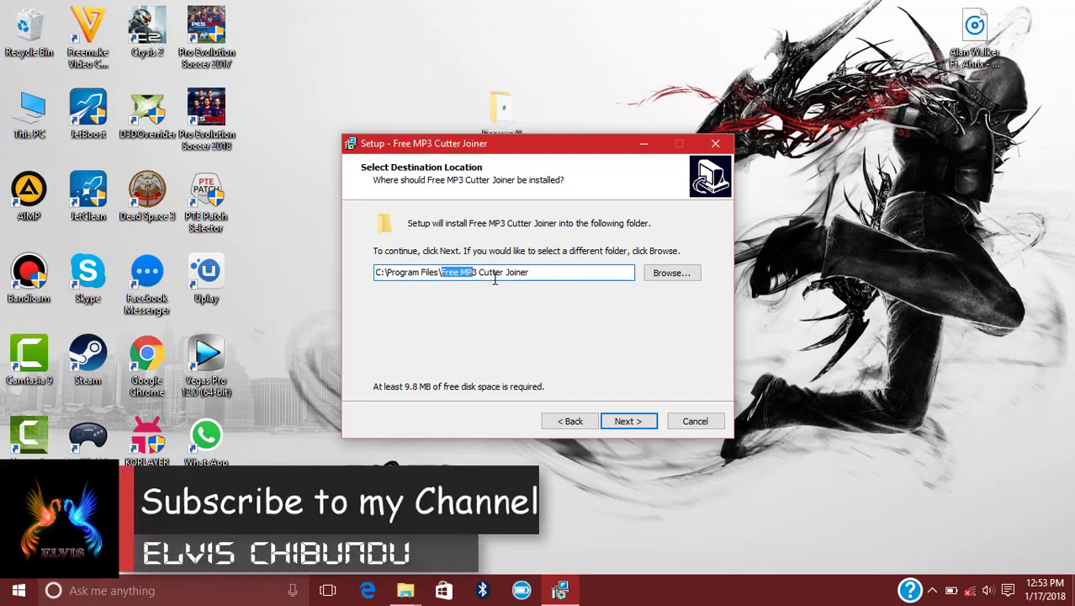
left_click_drag(495, 280, 539, 286)
right_click(529, 275)
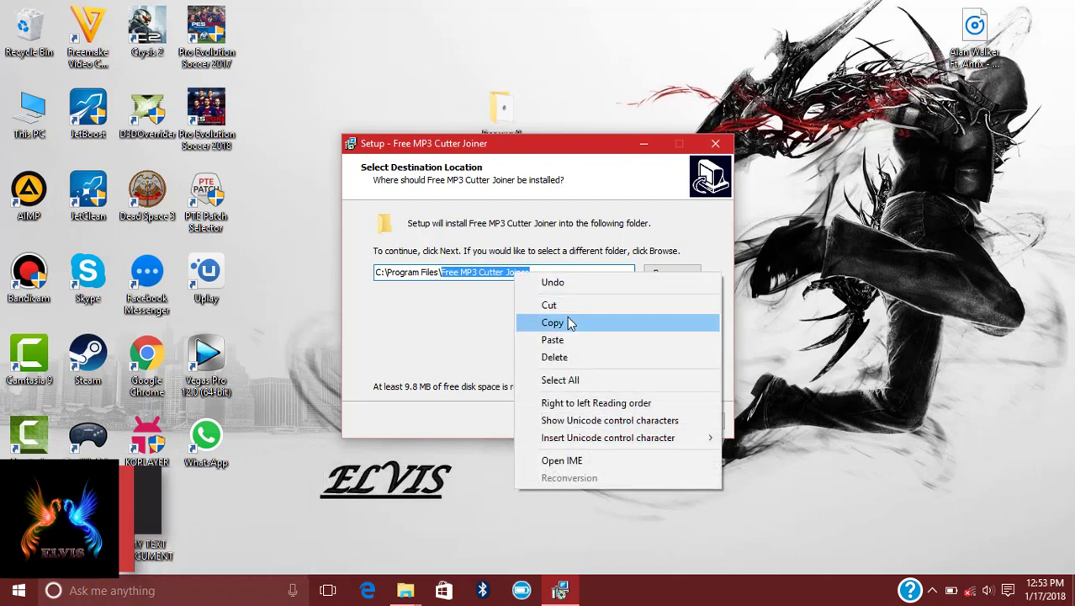
left_click(567, 321)
- Set the Start Menu folder to 'Free MP3 Cutter Joiner' and start the installation
left_click(638, 422)
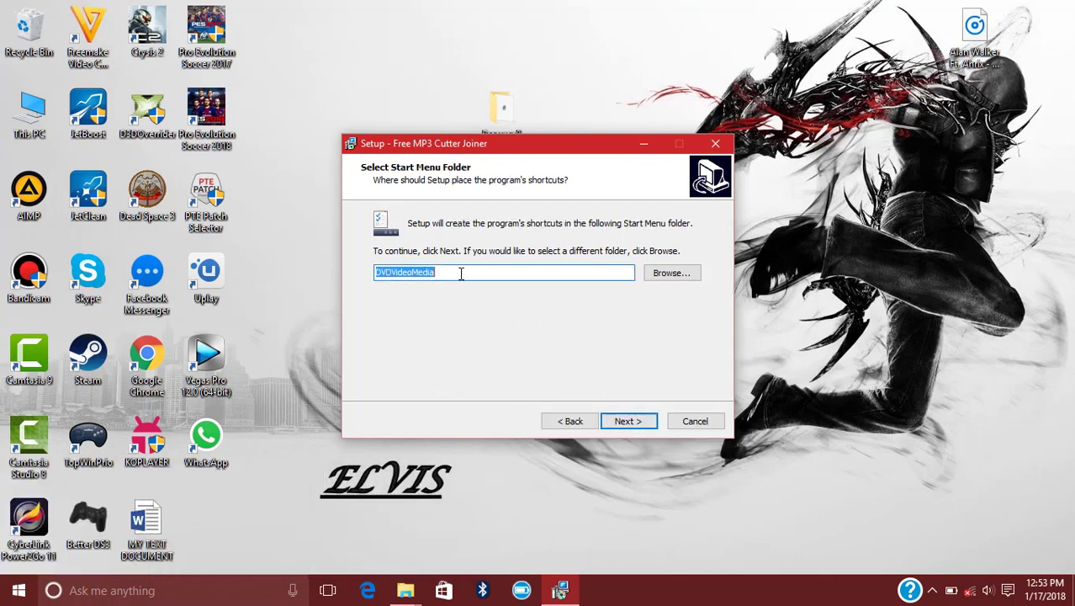
right_click(461, 273)
left_click(526, 341)
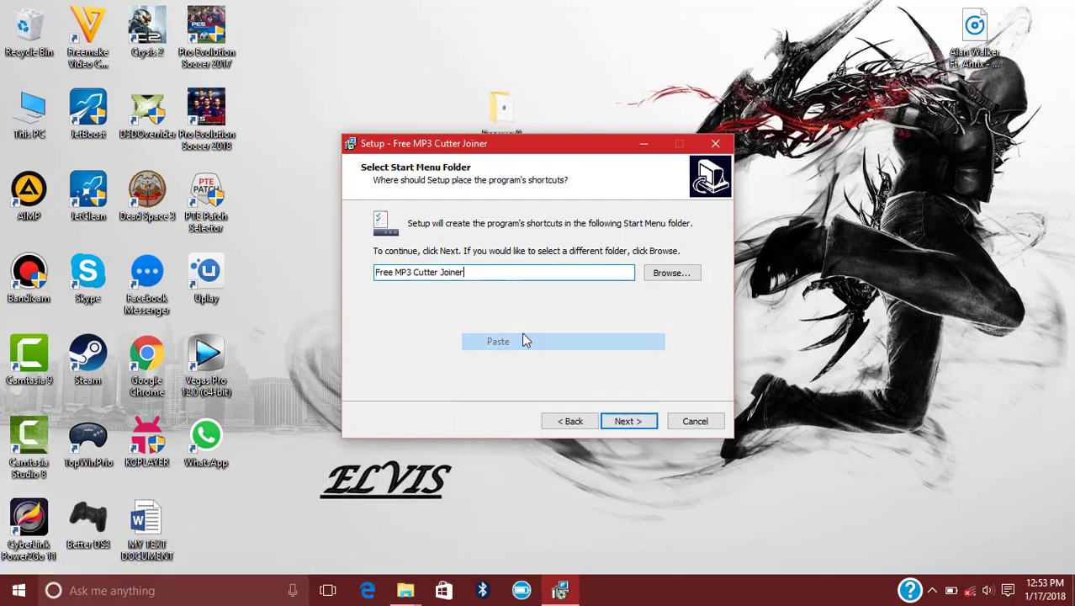
left_click(644, 429)
left_click(645, 422)
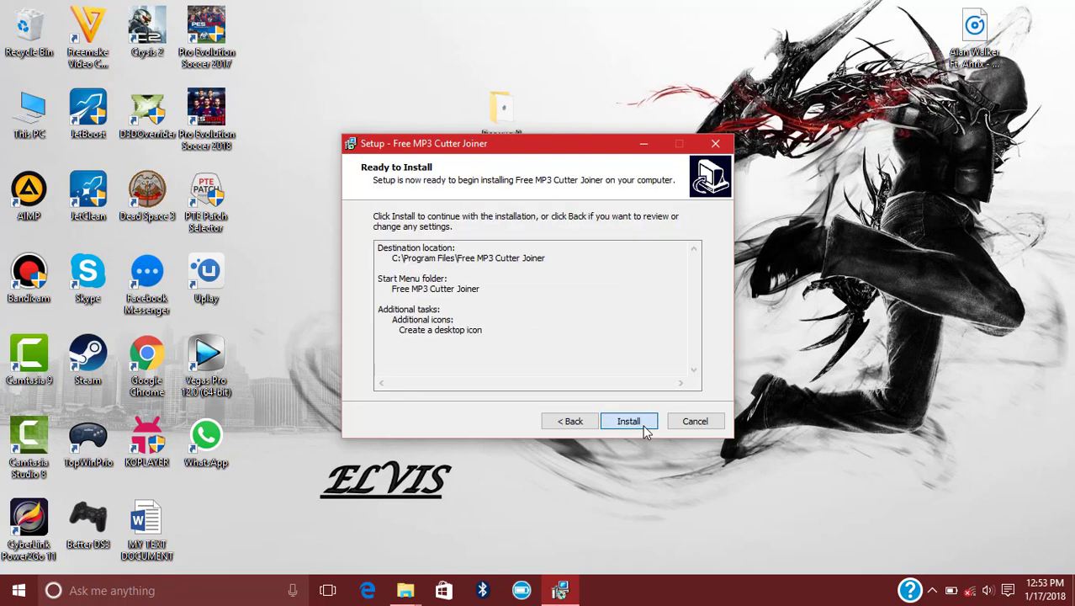
left_click(644, 422)
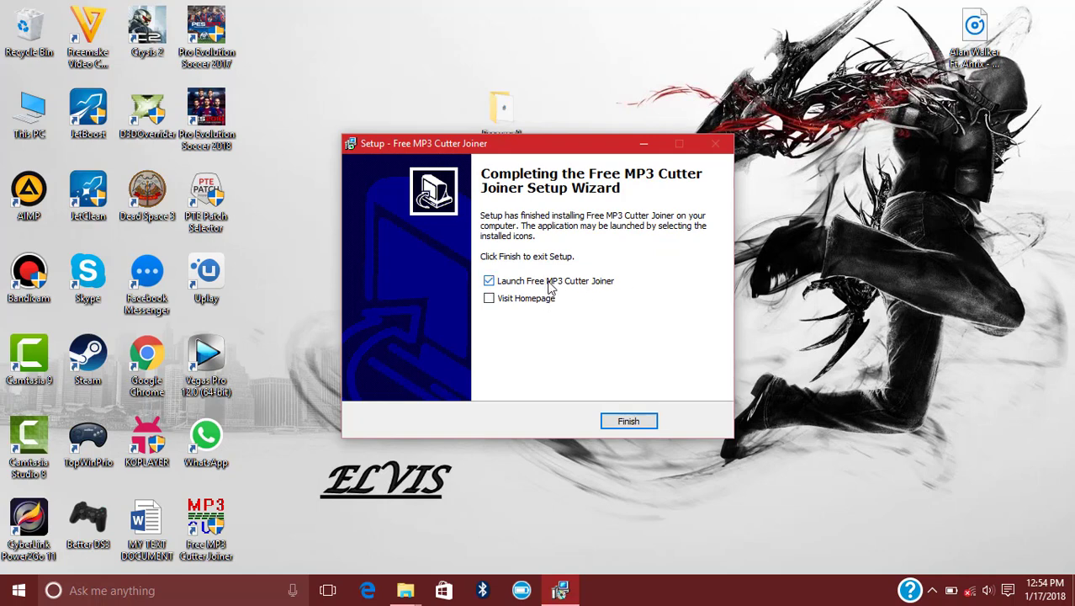
- Finish setup with Launch Free MP3 Cutter Joiner left ticked
left_click(622, 420)
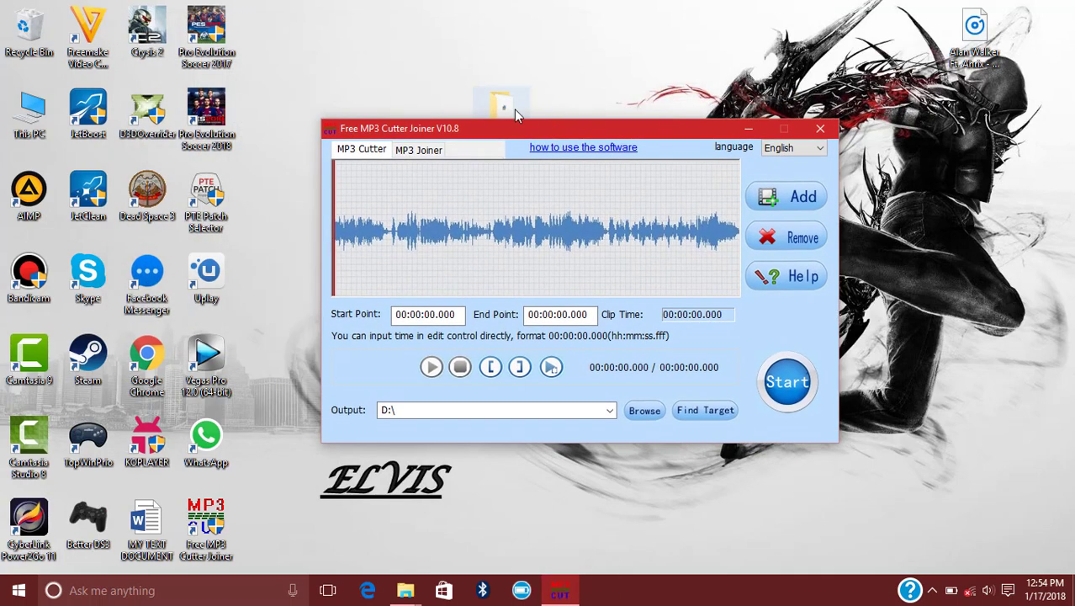
left_click_drag(501, 103, 411, 48)
left_click(537, 129)
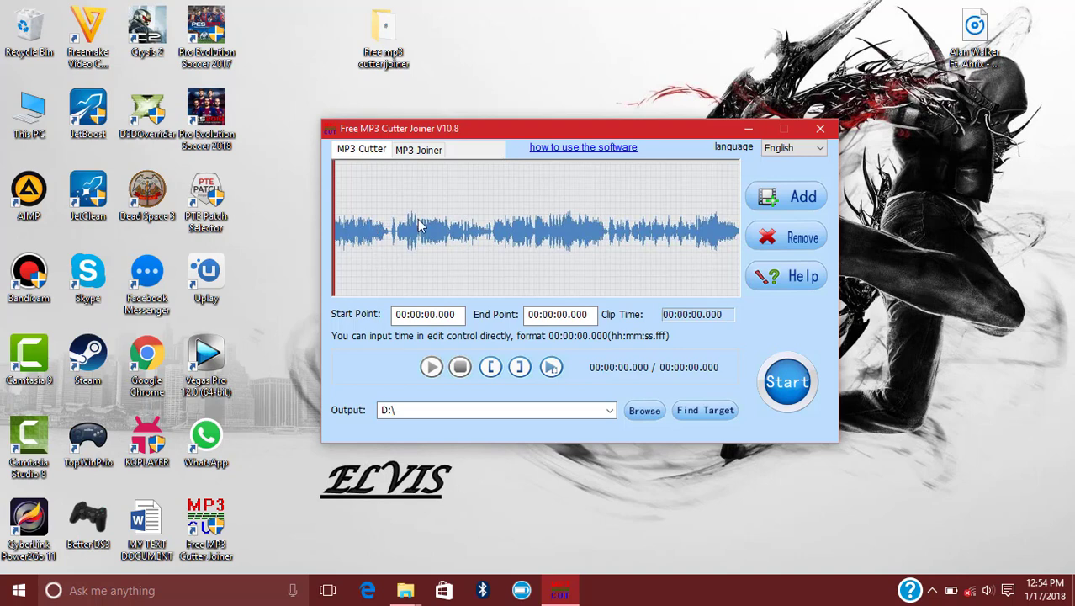
left_click(423, 152)
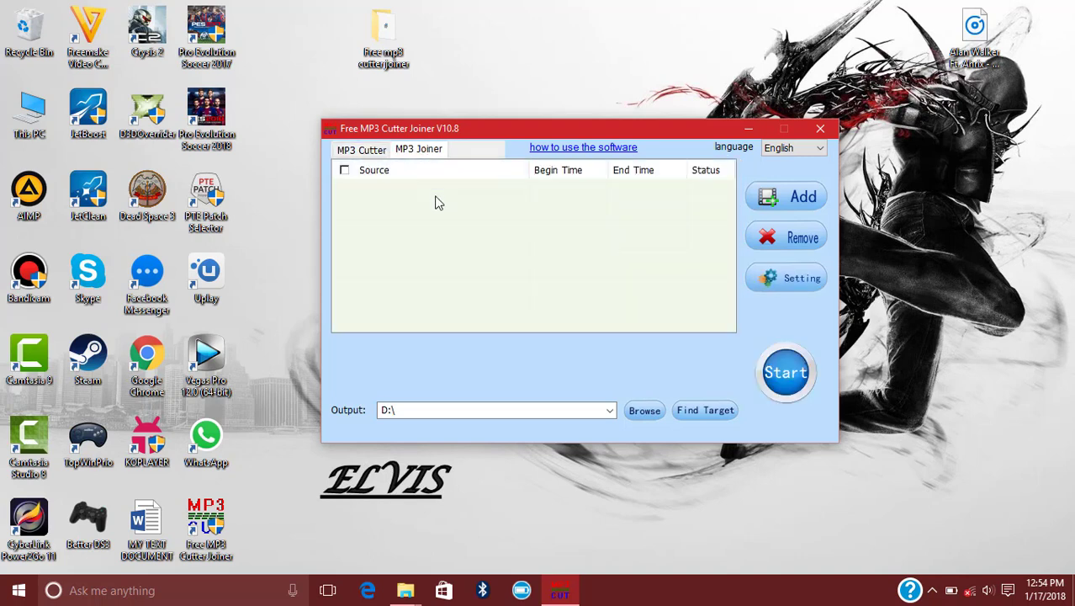
left_click(610, 411)
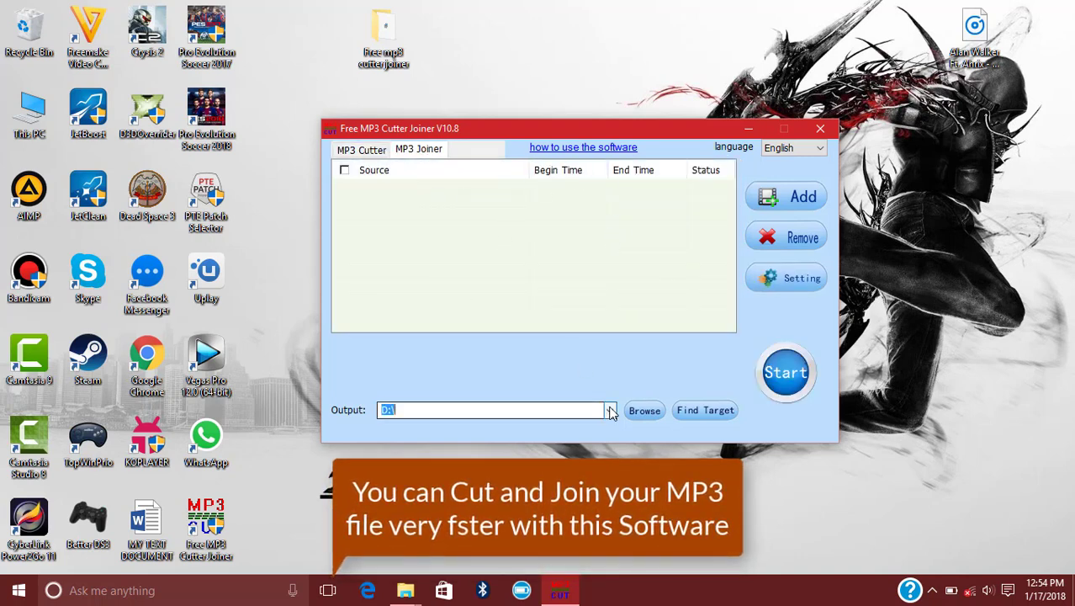
left_click(610, 410)
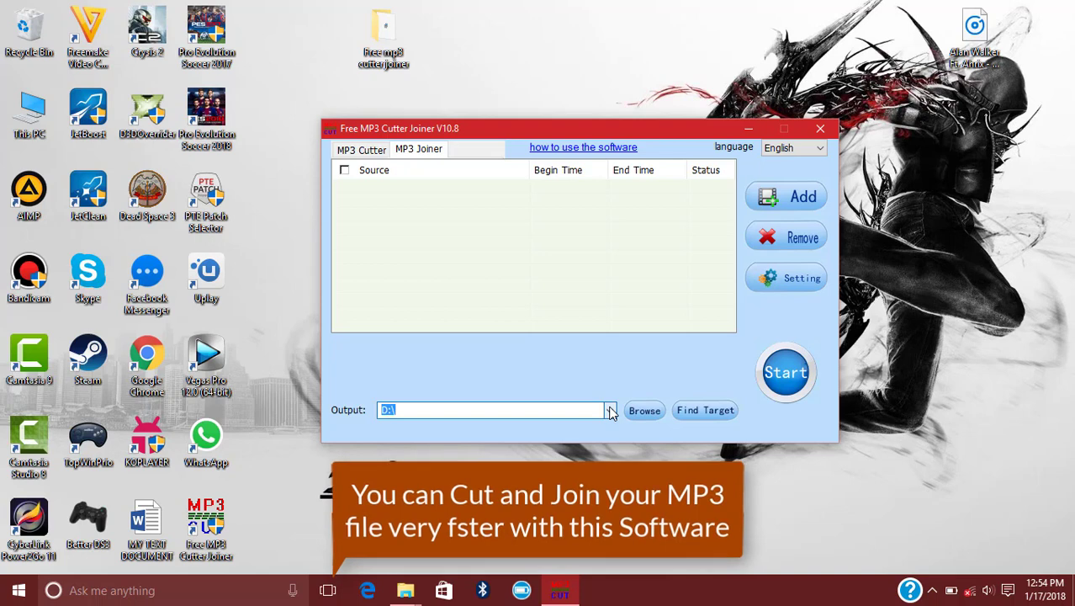
left_click(378, 153)
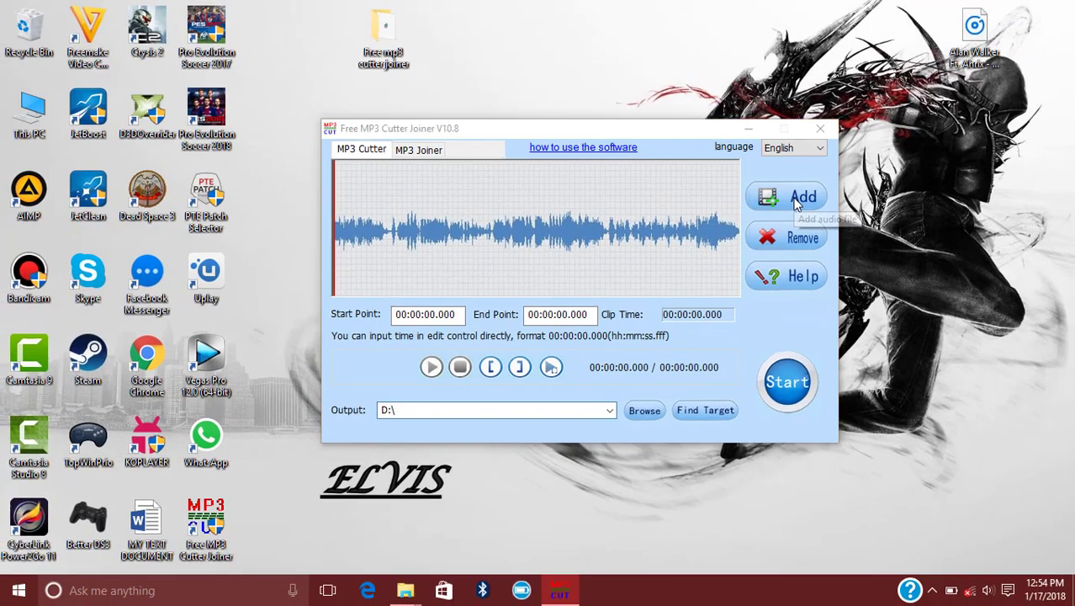
- Load 'Alan Walker Ft. Ahrix - Nova NCS Release' from the Desktop into the cutter
left_click(798, 202)
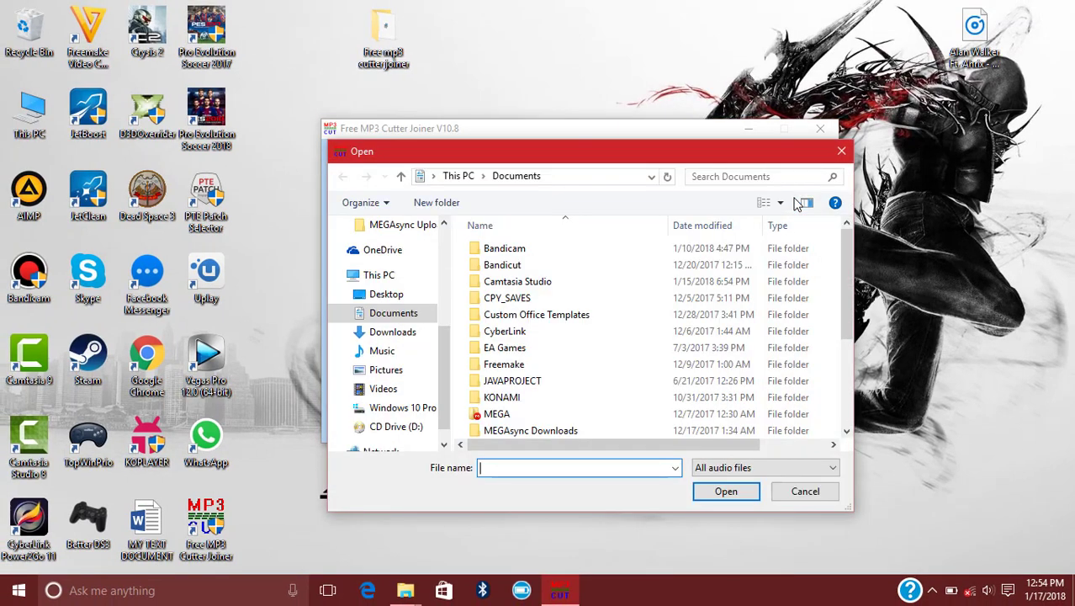
left_click(410, 296)
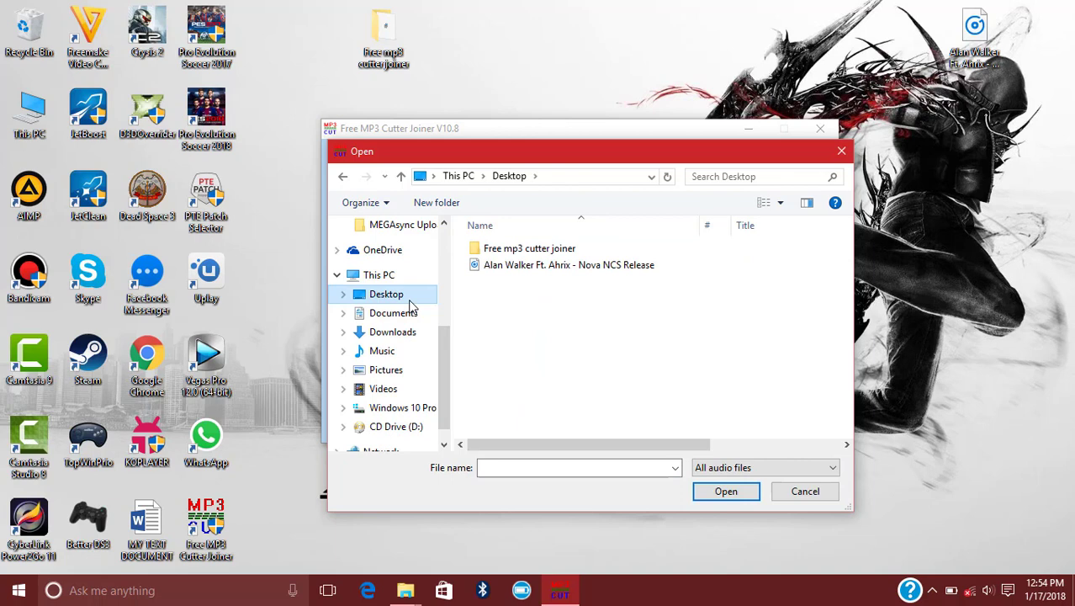
left_click(530, 269)
double_click(576, 267)
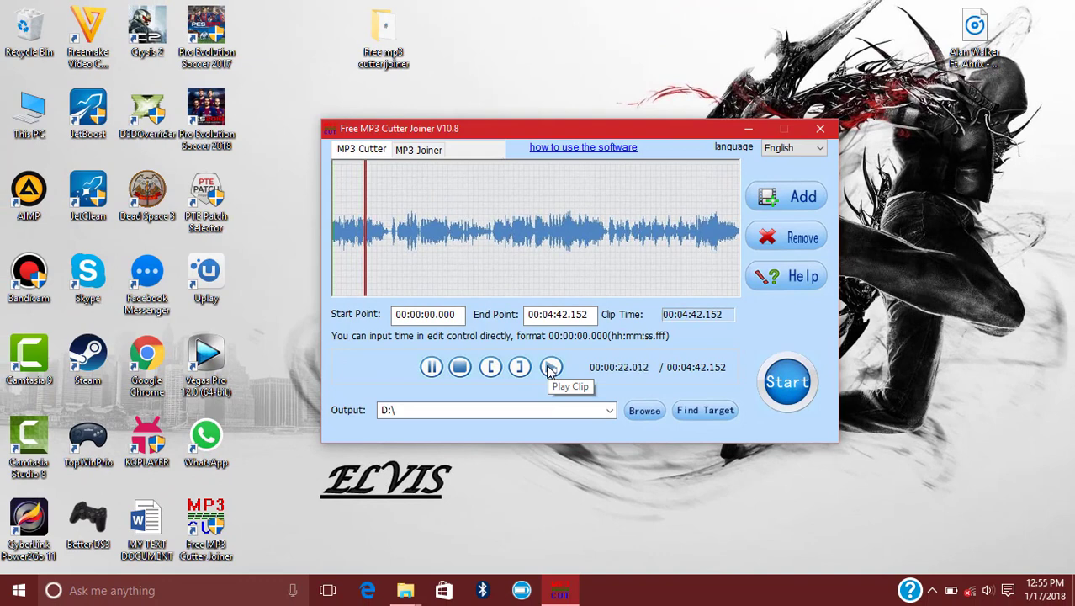
- Stop the playing track and switch to the MP3 Joiner tab
left_click(460, 368)
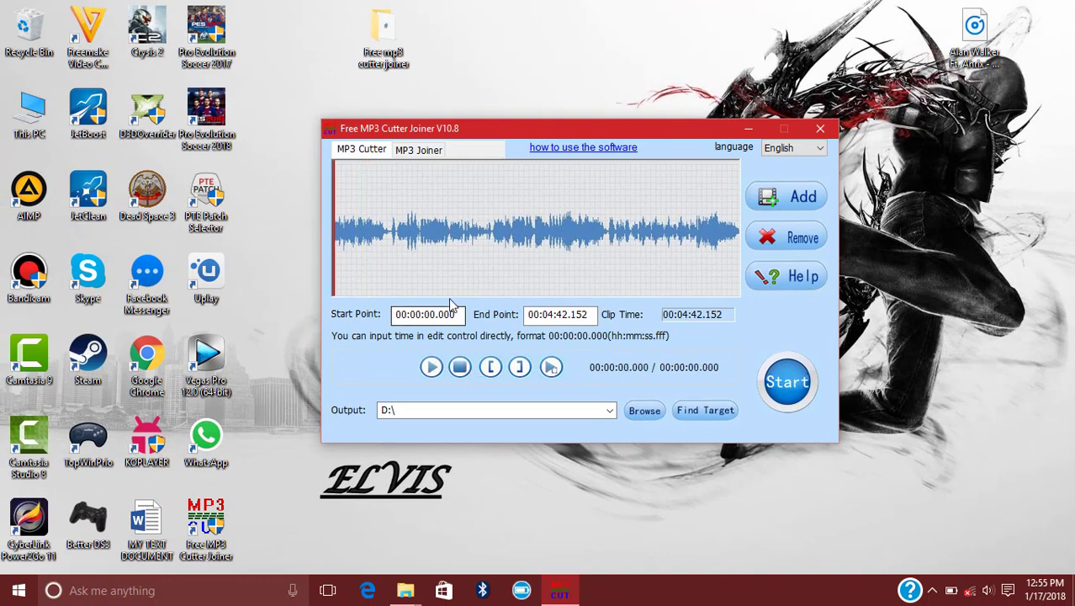
left_click(427, 155)
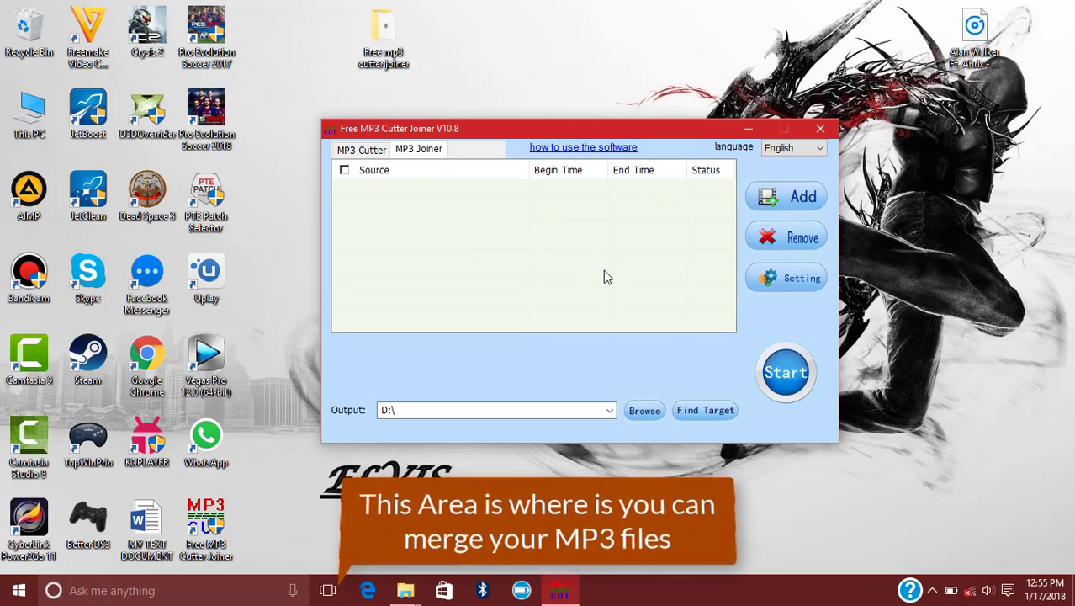
- Set the joiner output to MP3 at 320 kbps, 44100 Hz, 2 Channel Stereo
left_click(789, 279)
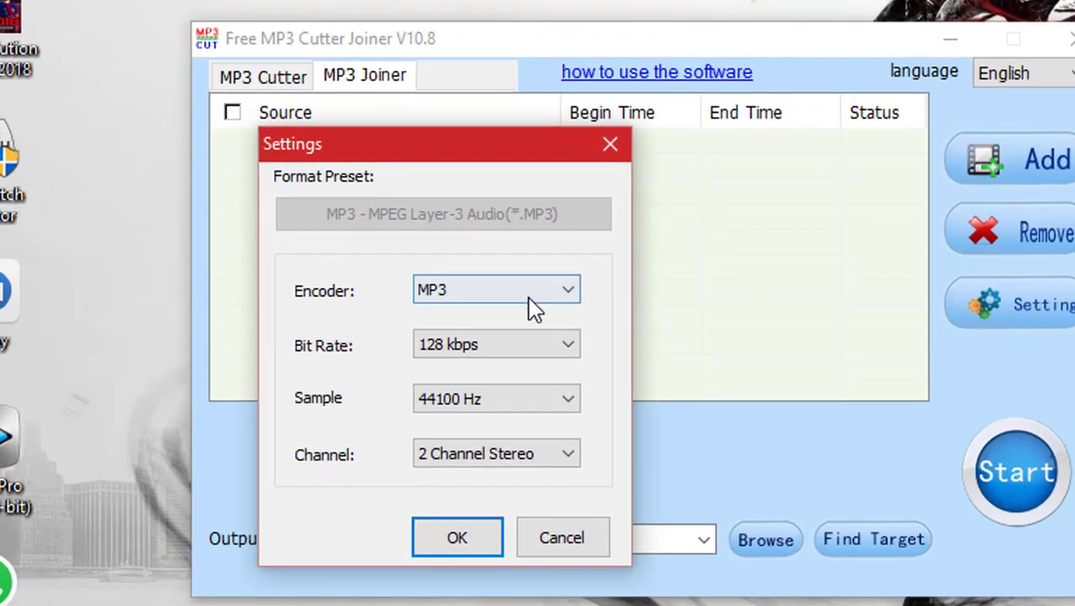
left_click(530, 294)
left_click(533, 310)
left_click(556, 349)
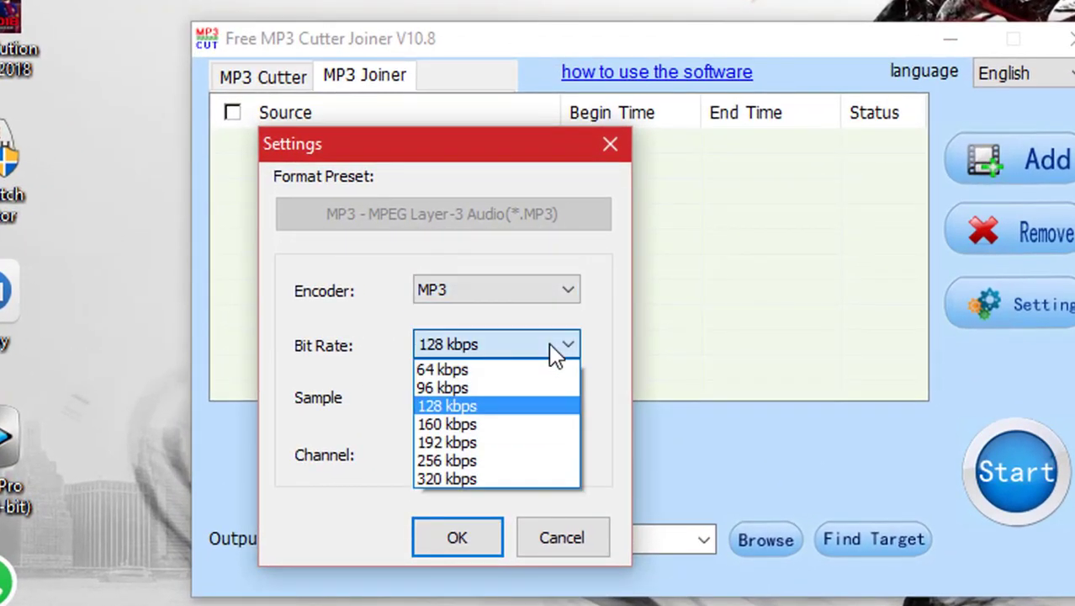
left_click(517, 477)
left_click(503, 402)
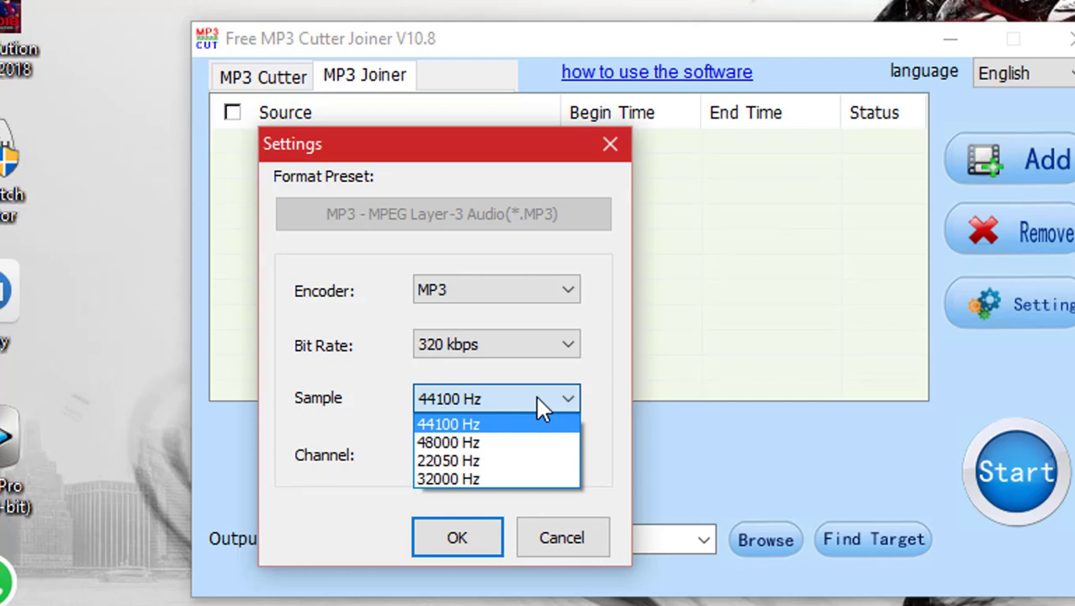
left_click(537, 399)
left_click(533, 444)
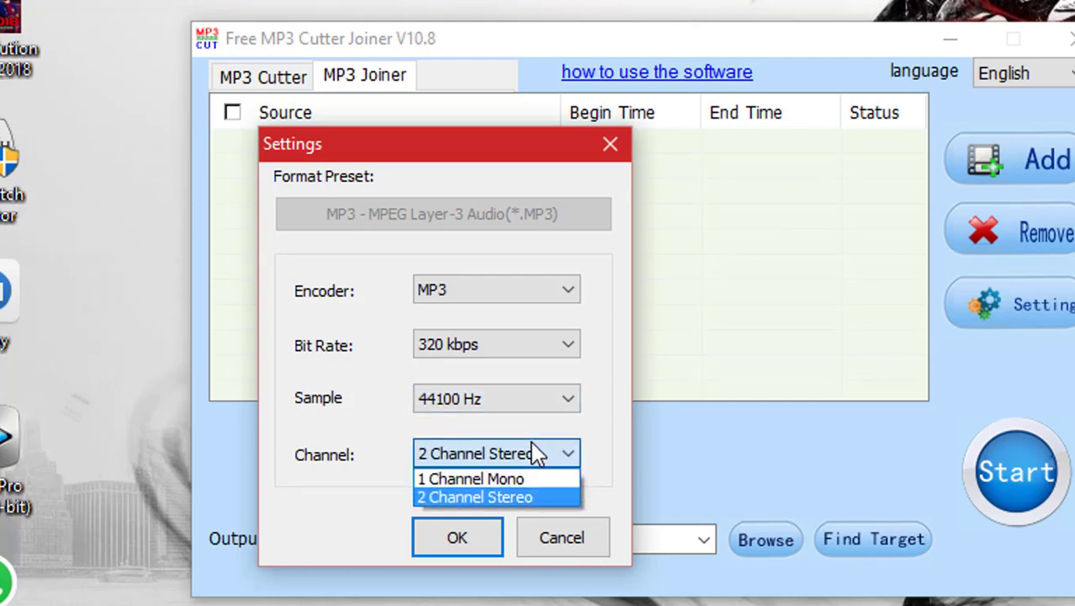
left_click(537, 454)
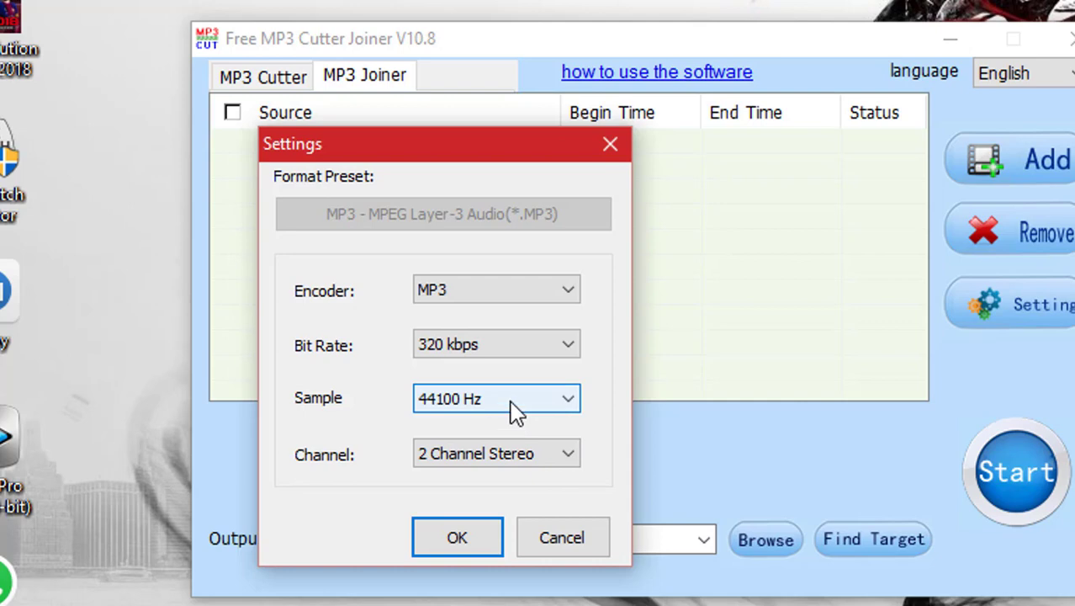
left_click(515, 410)
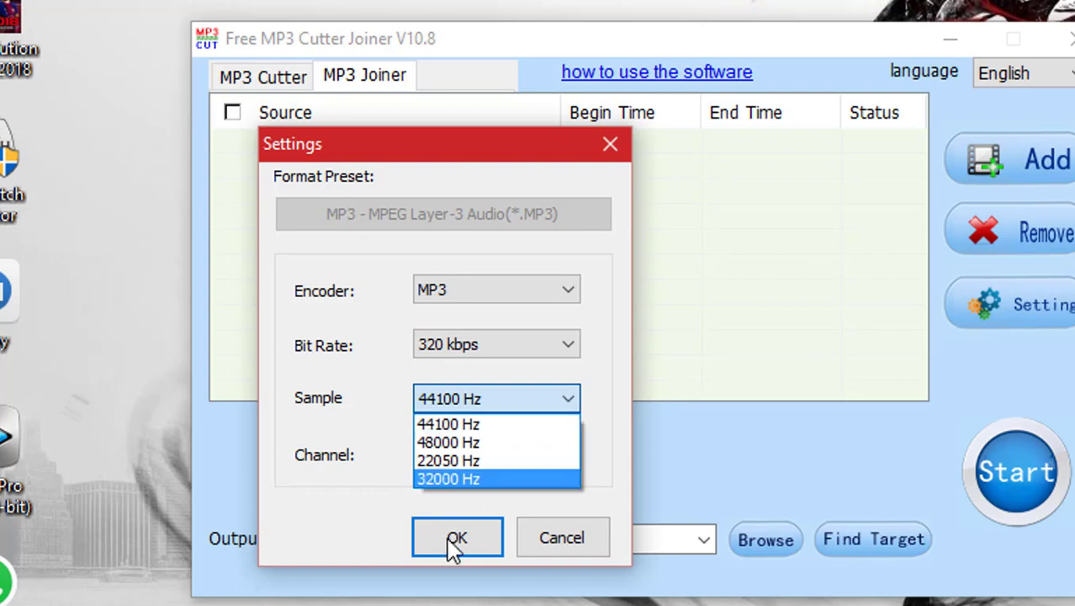
left_click(484, 425)
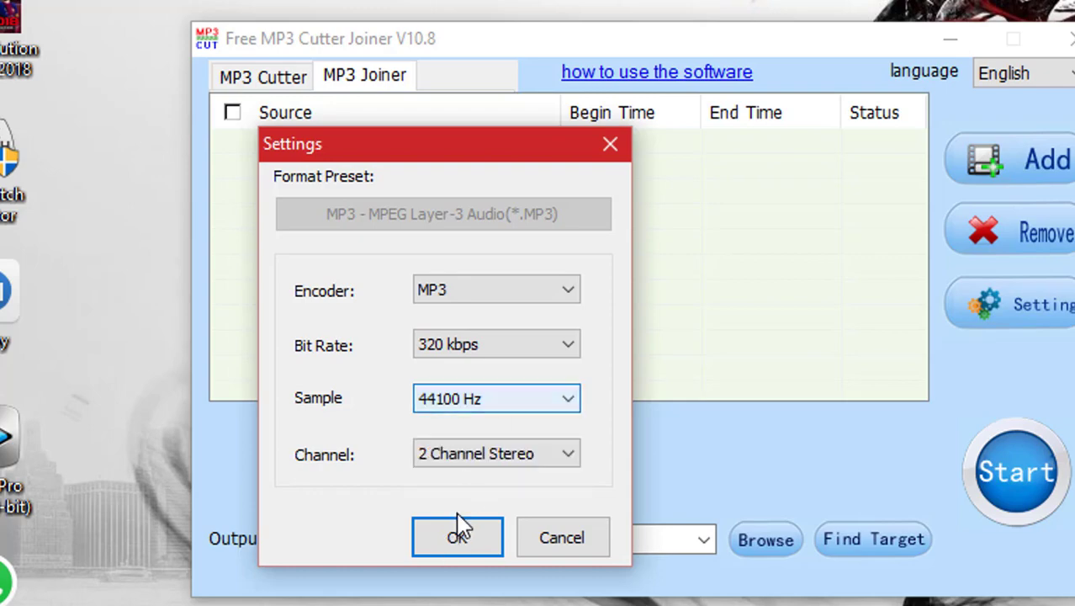
left_click(458, 535)
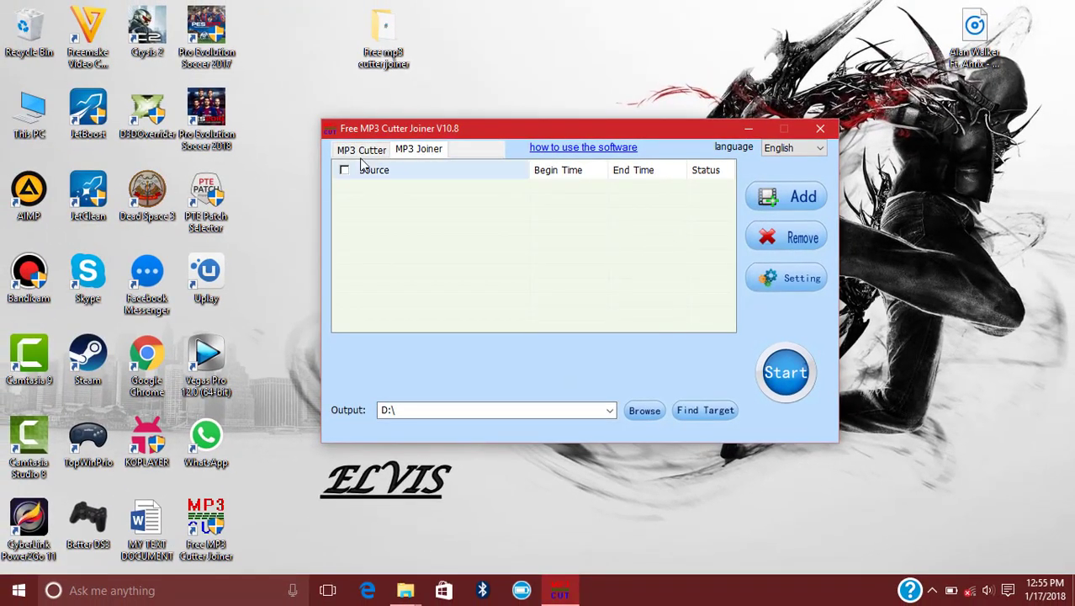
- Go back to the MP3 Cutter tab, reposition the window, and play the Alan Walker track
left_click(353, 143)
left_click_drag(551, 128, 546, 98)
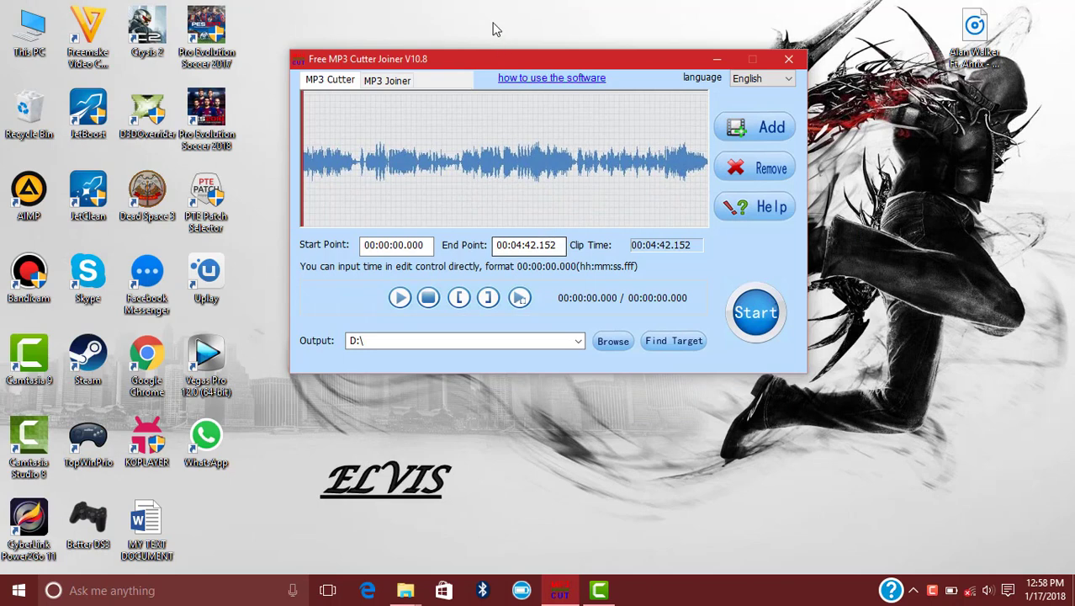
left_click_drag(519, 65, 519, 97)
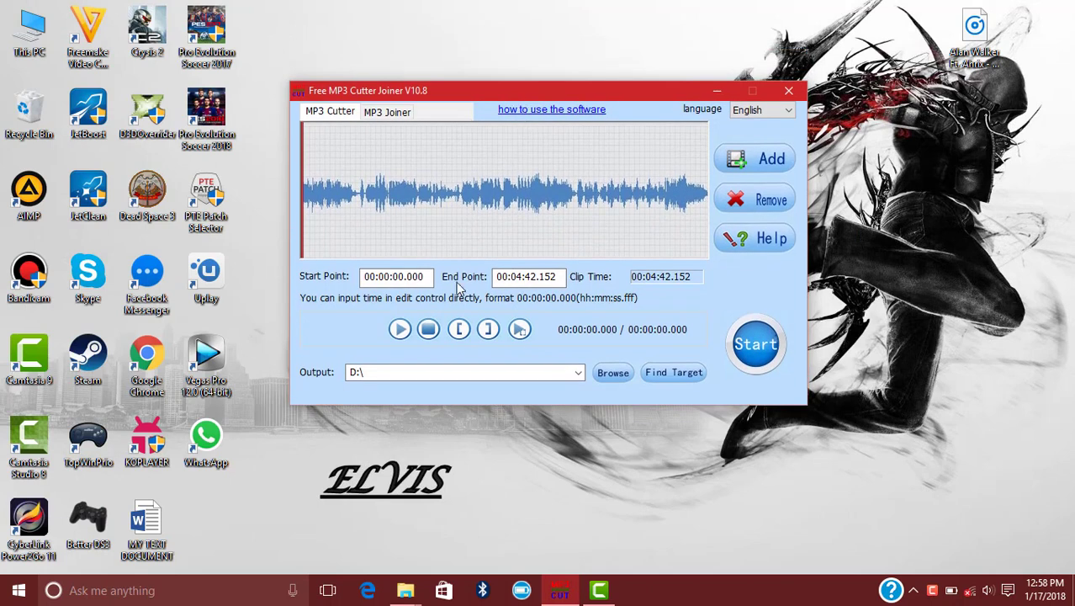
left_click(402, 329)
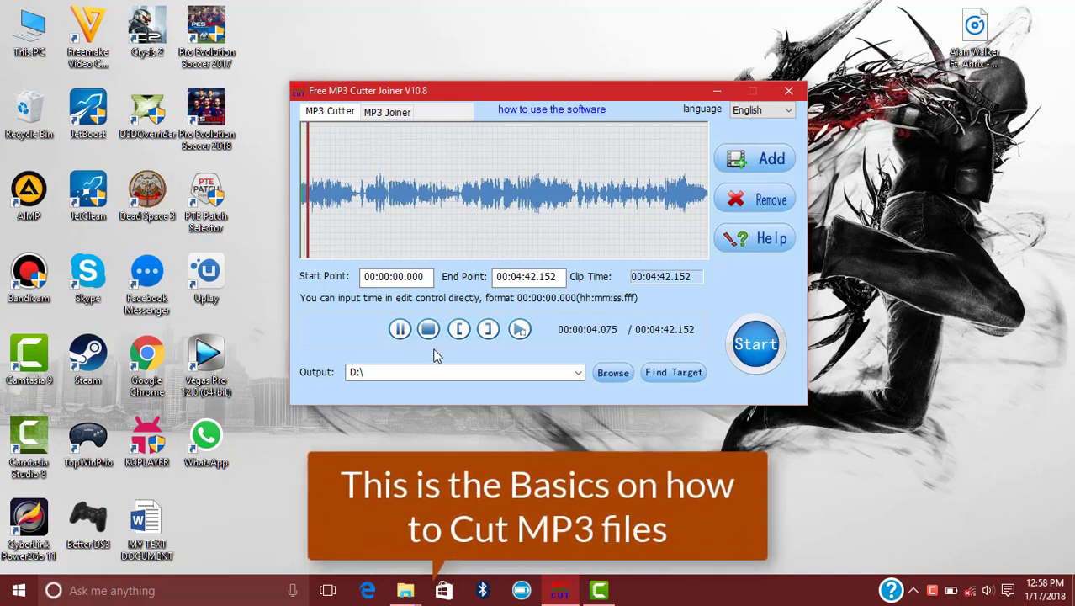
- Mark the clip start at 00:01:33.671 and the end at 00:03:59.251
left_click(324, 199)
mouse_move(328, 200)
left_mouse_down()
mouse_move(467, 212)
mouse_move(353, 203)
mouse_move(435, 202)
left_mouse_up()
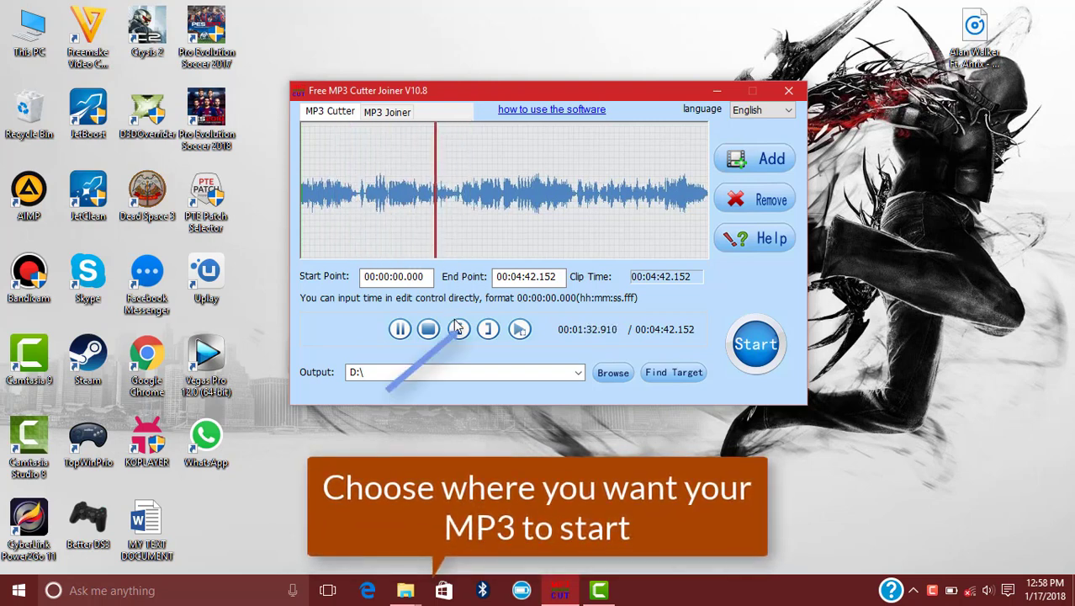
left_click(460, 329)
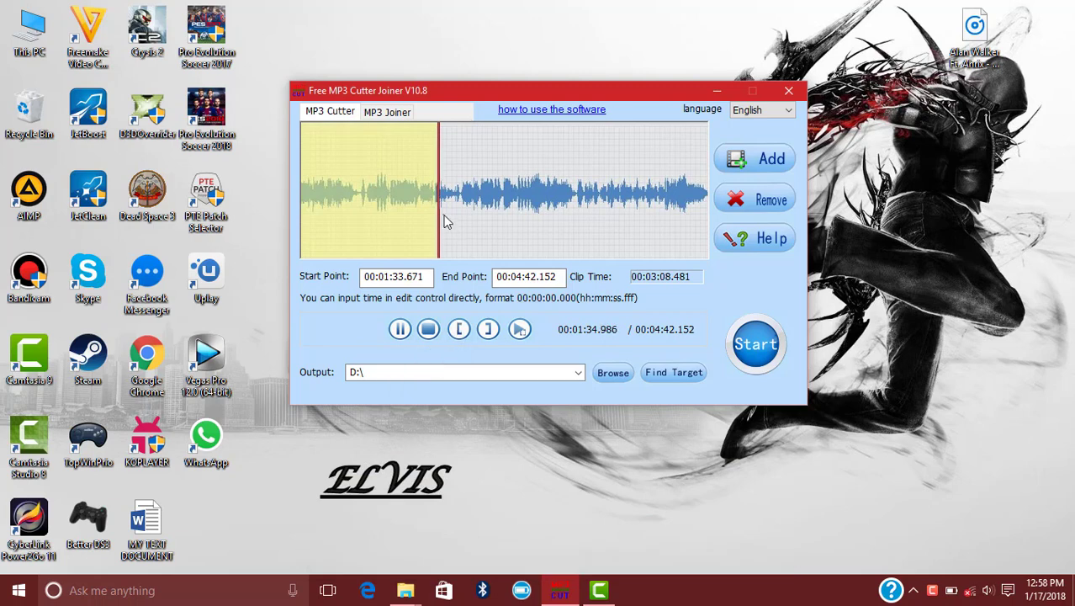
mouse_move(440, 204)
left_mouse_down()
mouse_move(615, 215)
mouse_move(651, 204)
mouse_move(623, 199)
mouse_move(663, 202)
mouse_move(645, 203)
left_mouse_up()
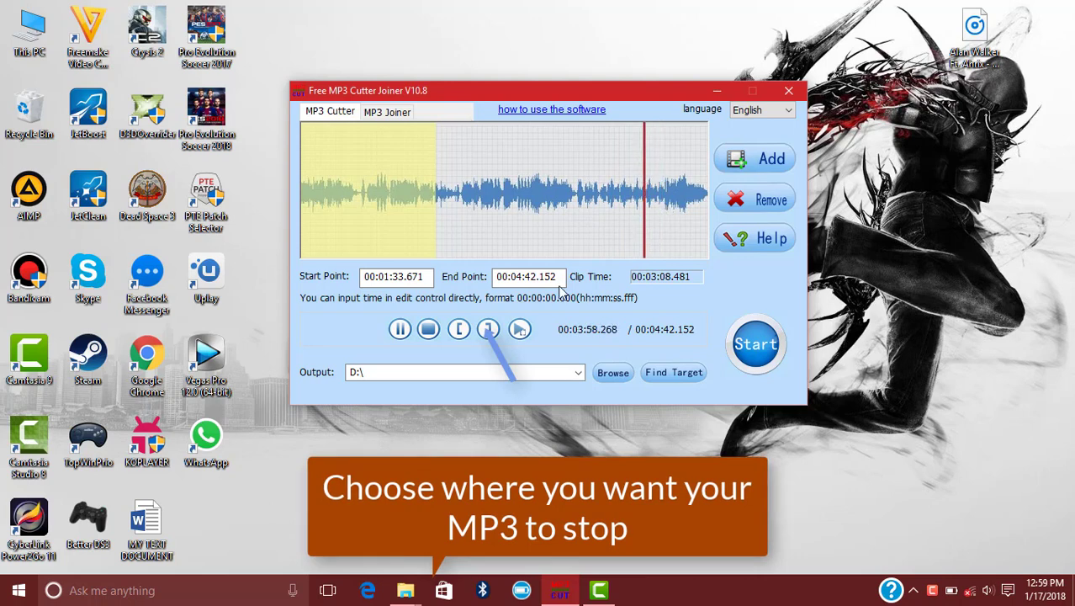
left_click(486, 331)
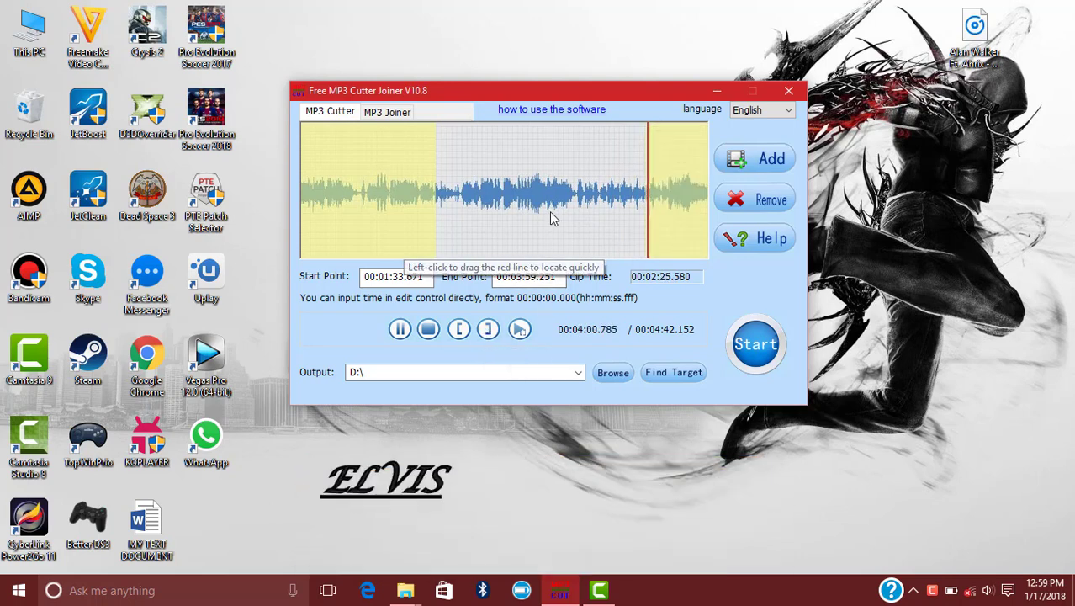
- Set the output folder to Desktop and save the cut clip as a new file
left_click(756, 346)
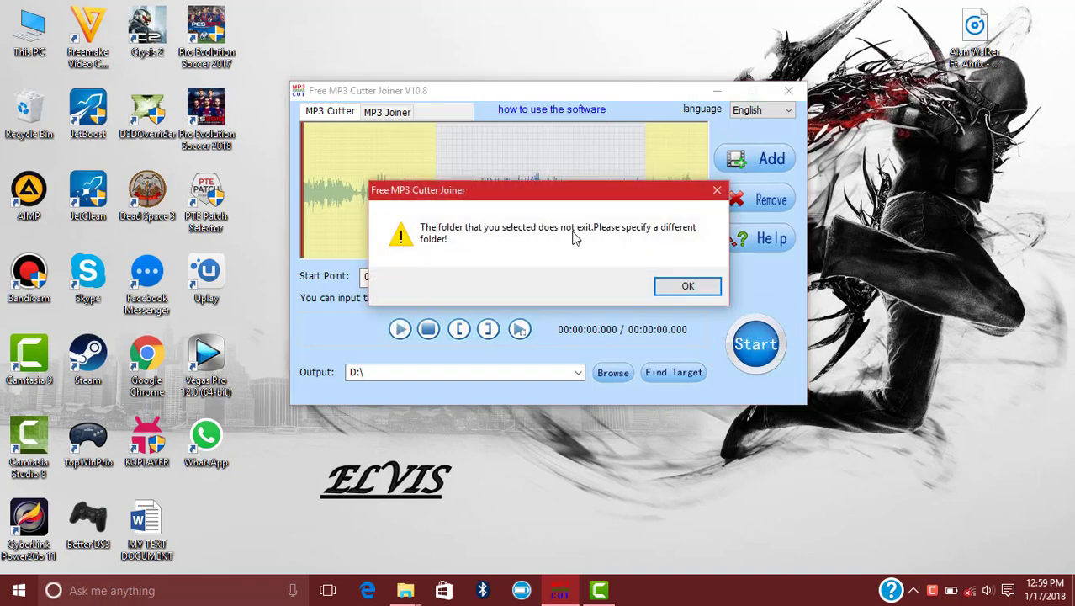
left_click(686, 284)
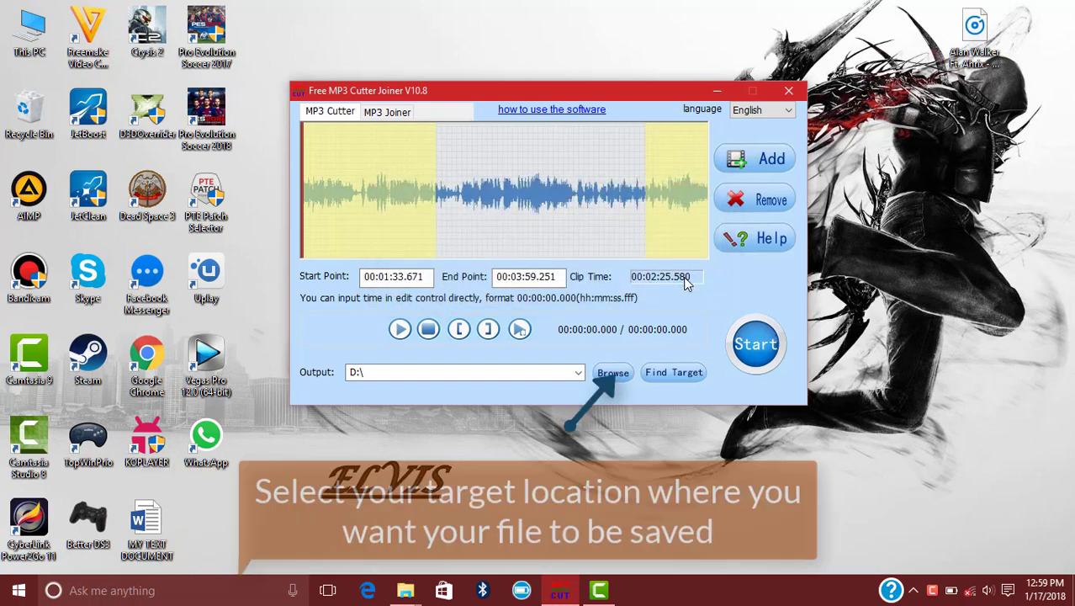
left_click(621, 375)
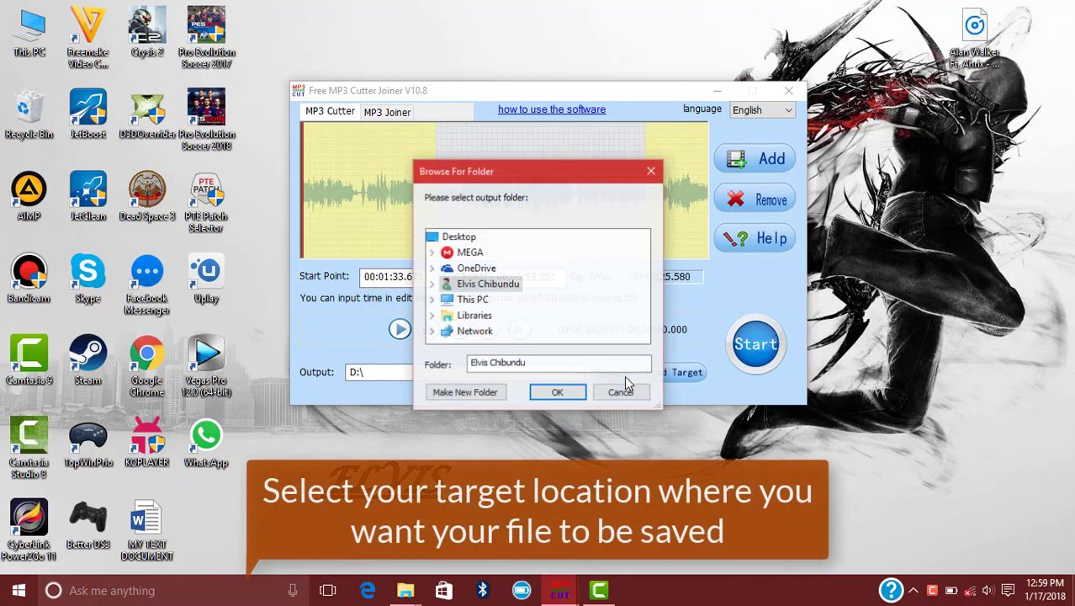
left_click(455, 239)
left_click(555, 392)
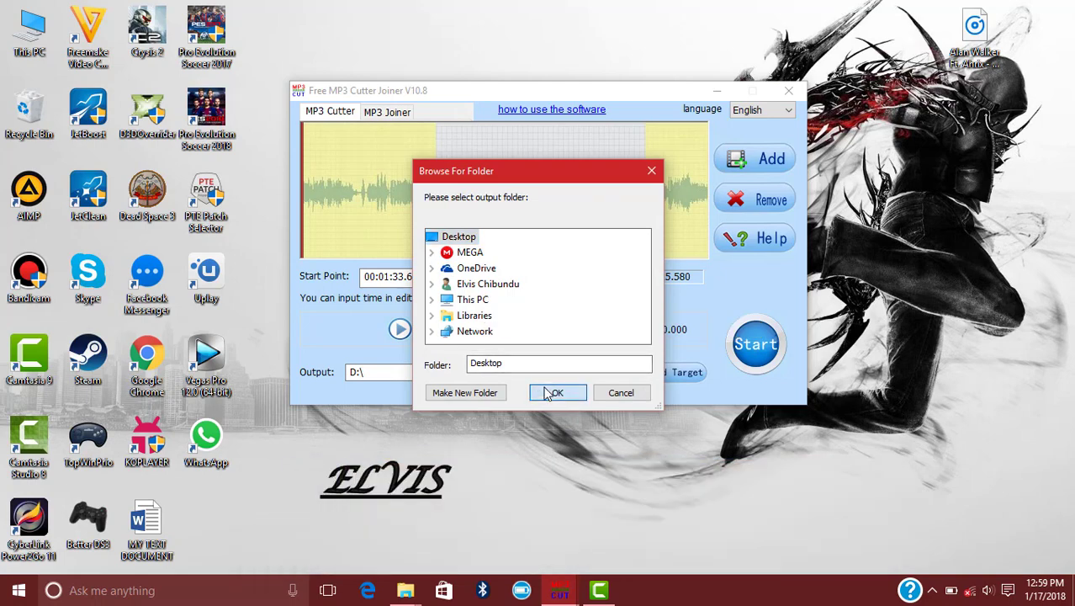
left_click(752, 352)
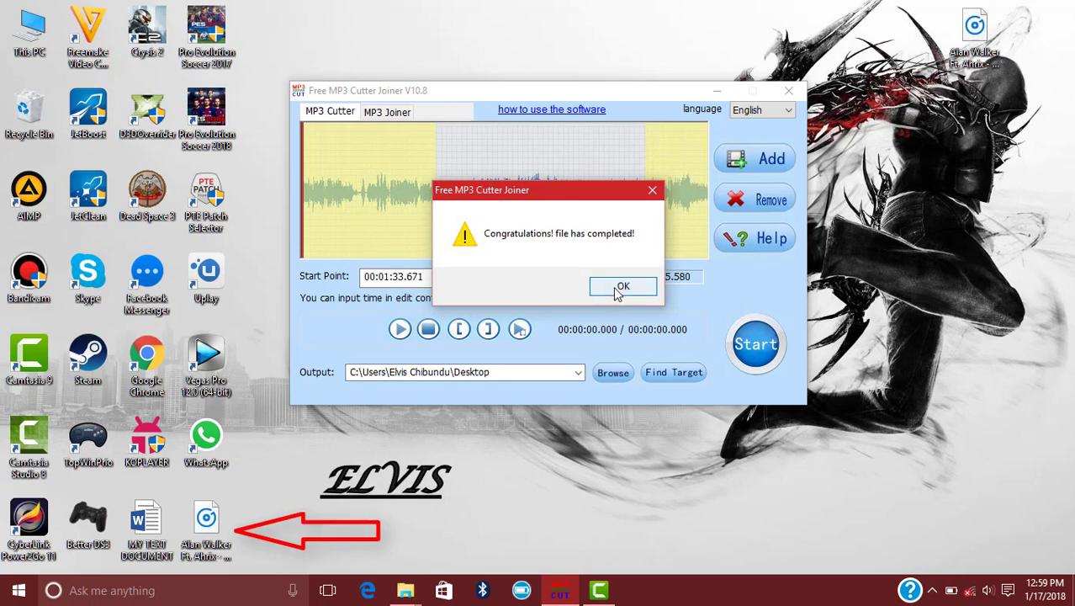
left_click(621, 287)
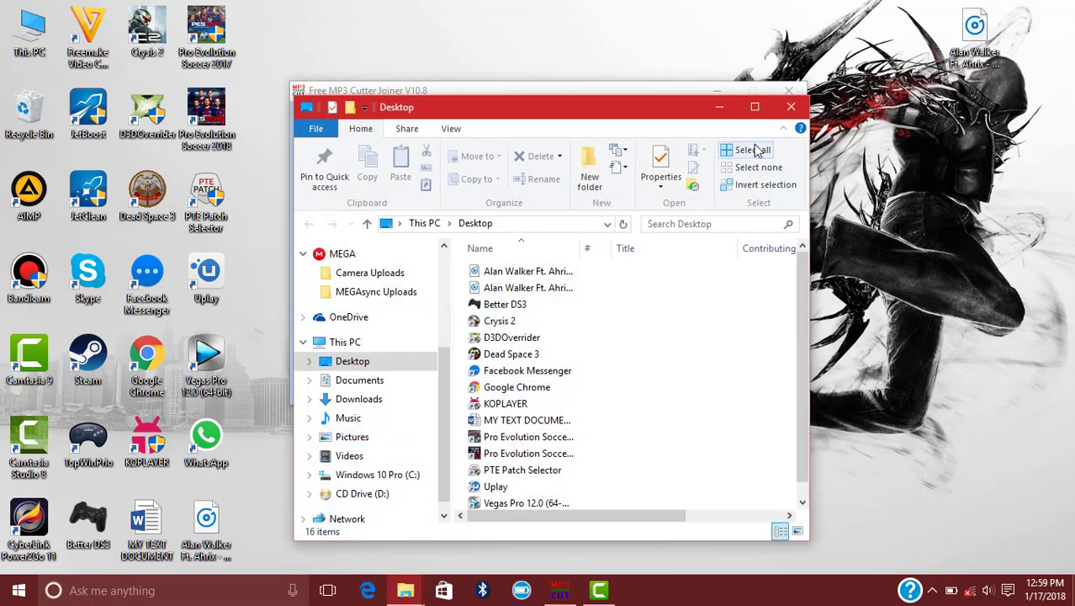
- Close the Desktop File Explorer window and the Free MP3 Cutter Joiner window with Alt+F4
key("alt+F4")
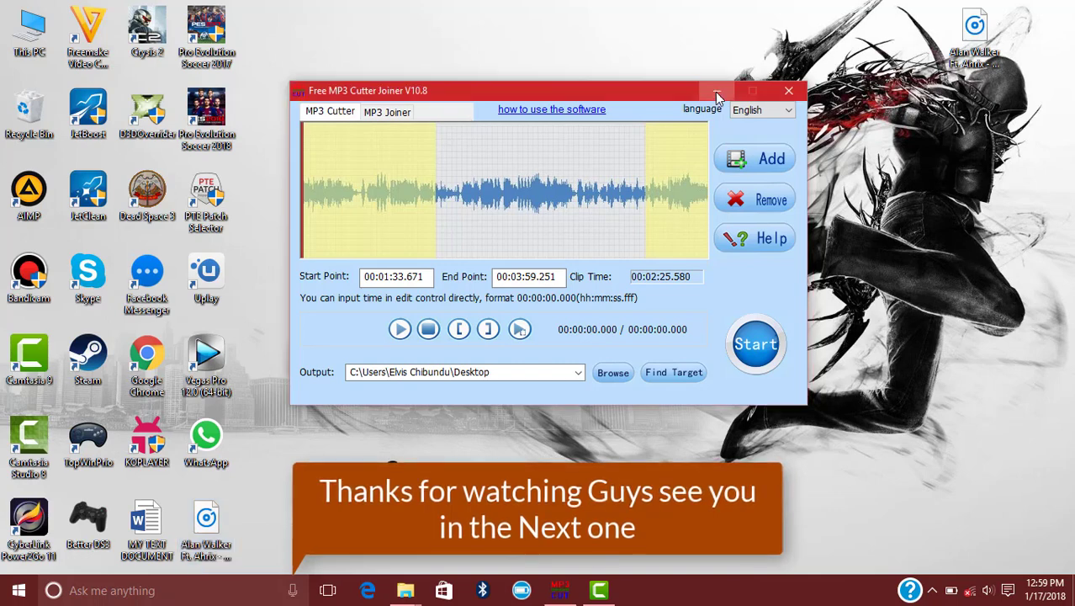
key("alt+F4")
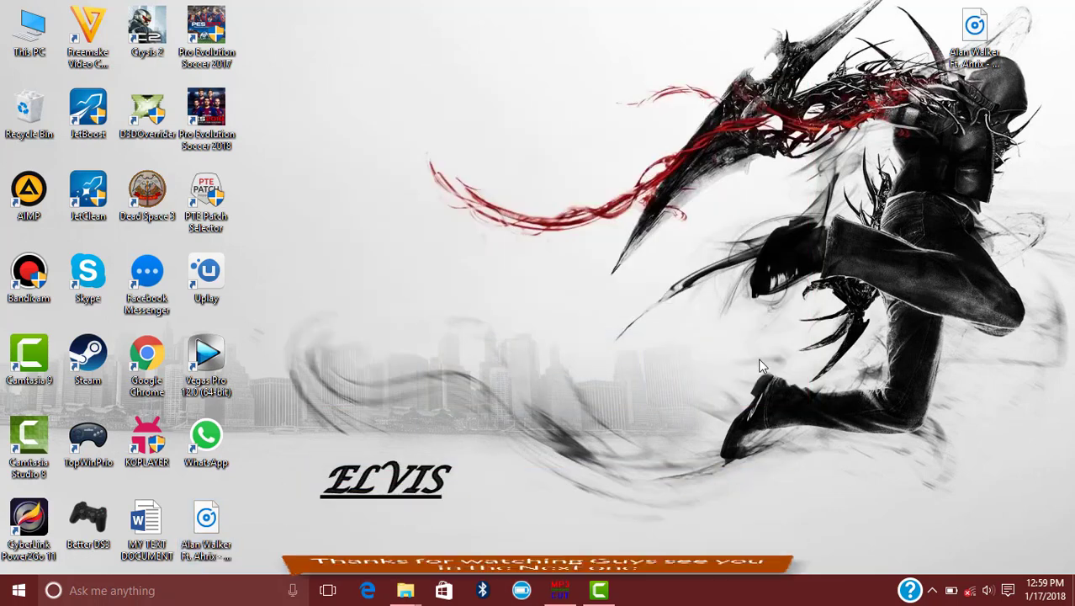